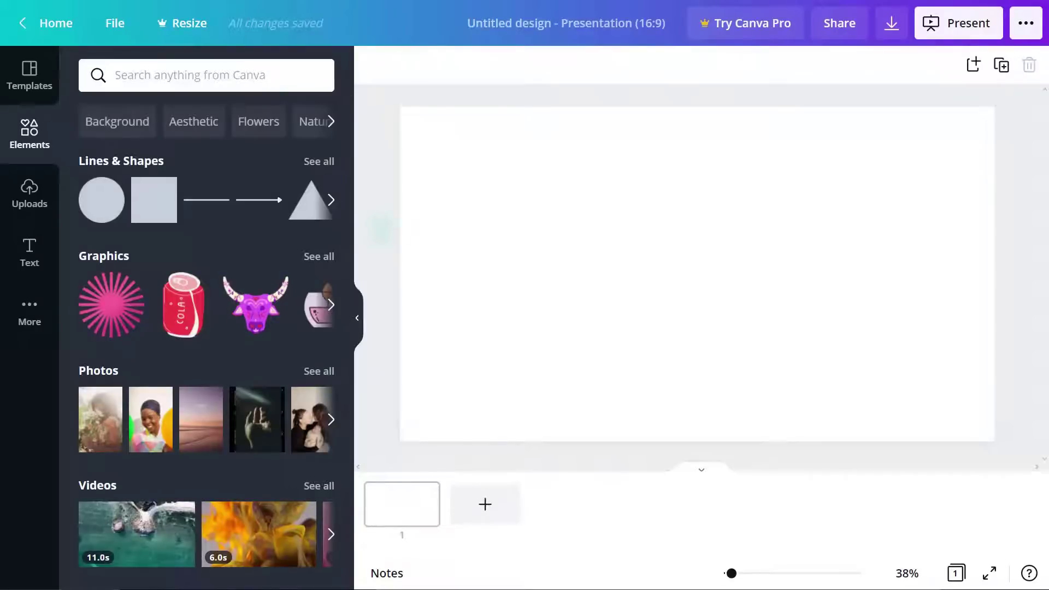
click(319, 161)
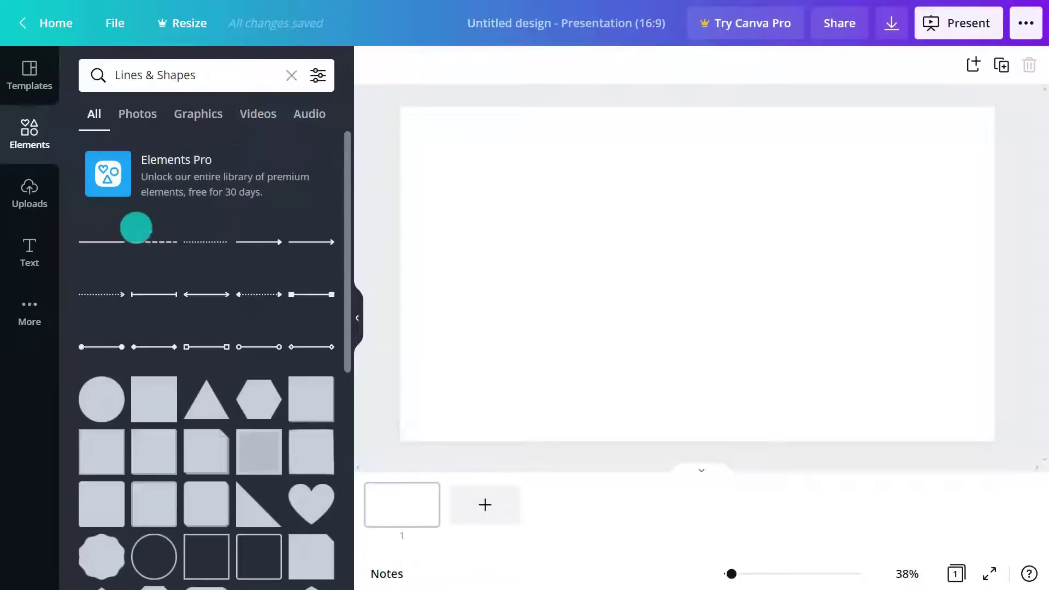
key(l)
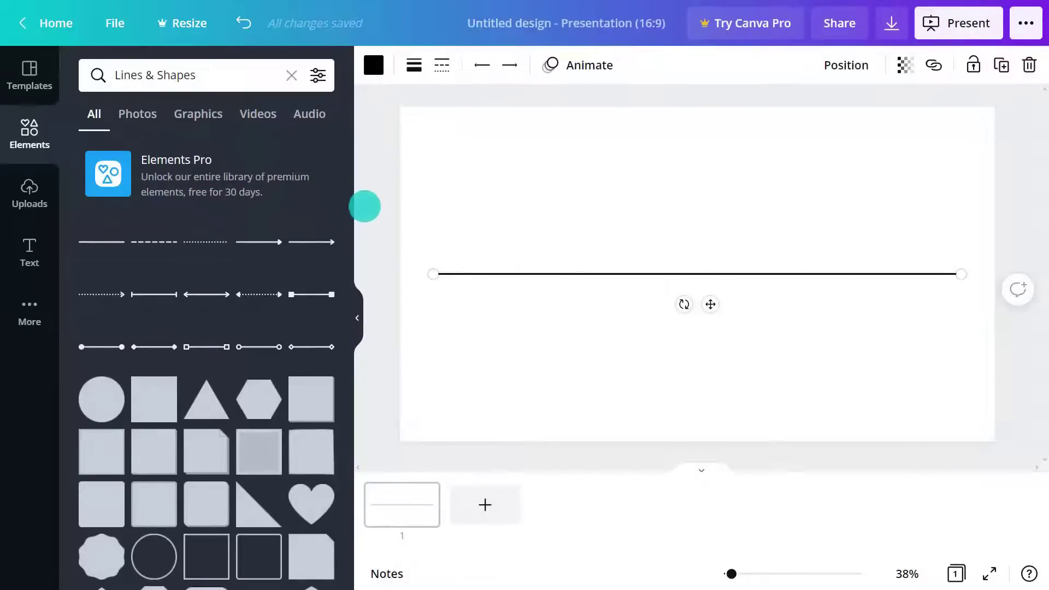
click(374, 65)
click(320, 362)
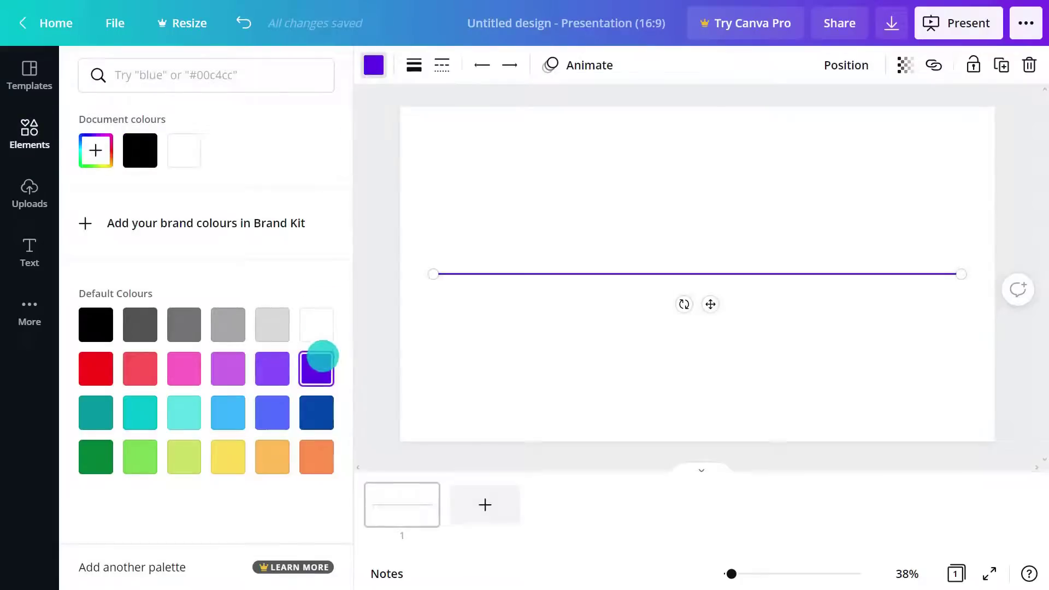
click(413, 65)
drag(506, 114, 526, 115)
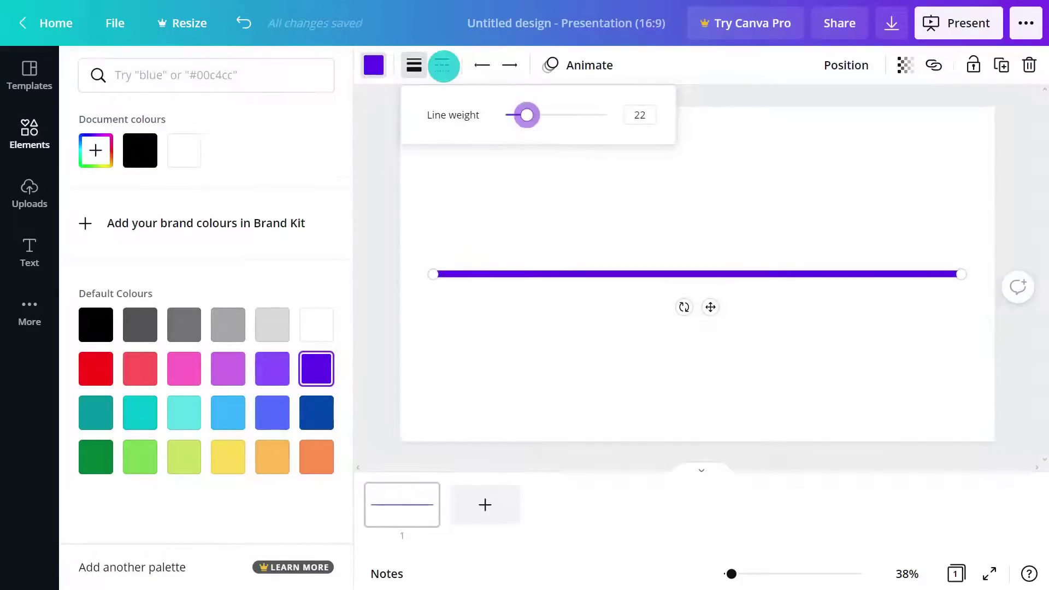
click(443, 65)
click(476, 187)
click(481, 65)
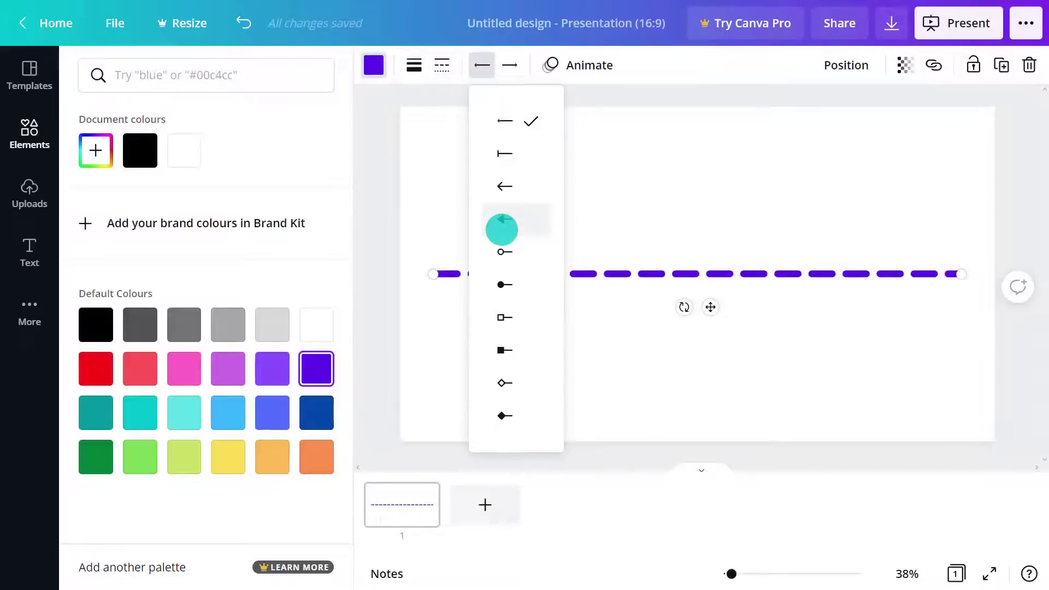
click(501, 229)
click(503, 63)
click(529, 240)
click(688, 236)
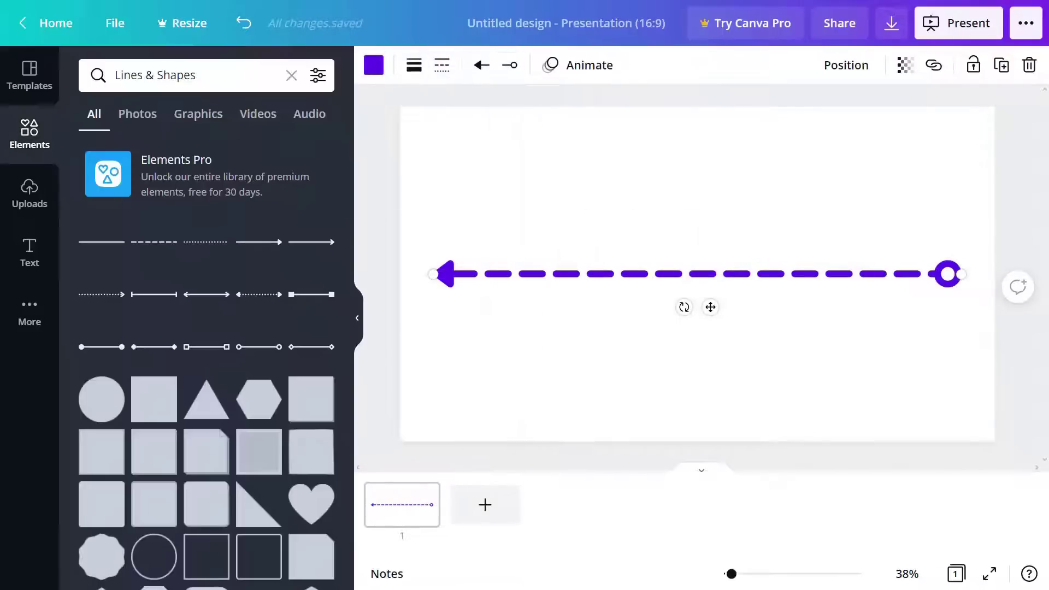
mouse_move(943, 274)
mouse_down()
mouse_move(929, 251)
mouse_move(585, 163)
mouse_move(928, 278)
mouse_up()
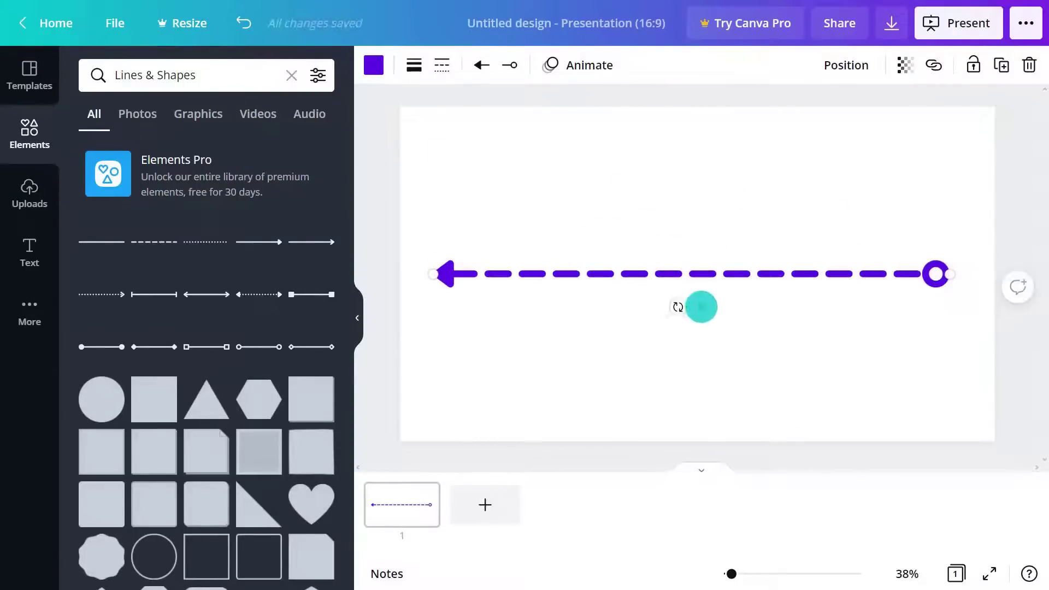
mouse_move(700, 305)
mouse_down()
mouse_move(701, 266)
mouse_move(702, 305)
mouse_up()
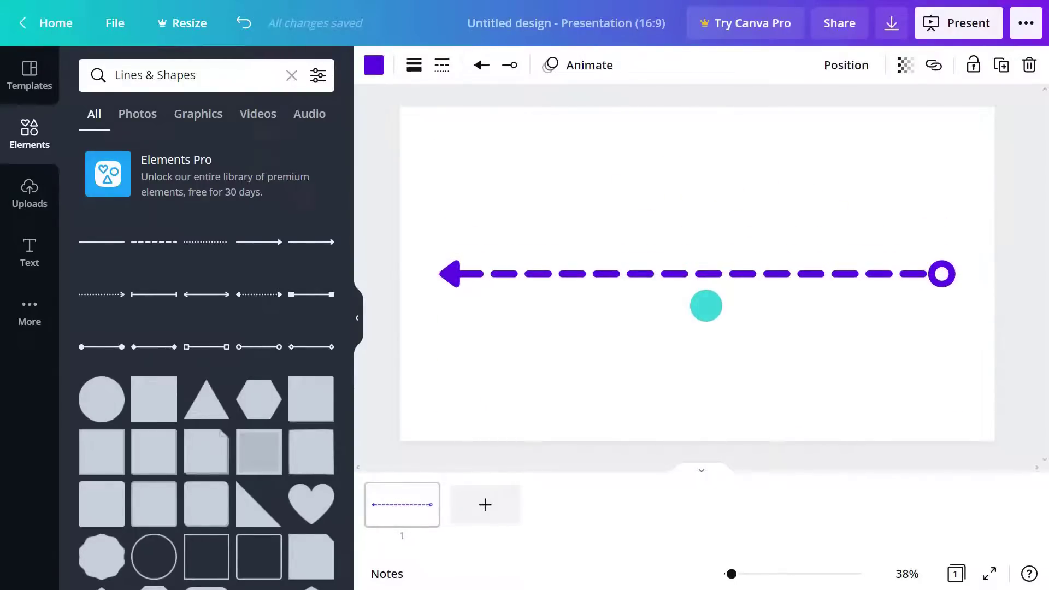
Step: Delete the dashed arrow, then add a rectangle filling the right half and a large circle on the left
key(Delete)
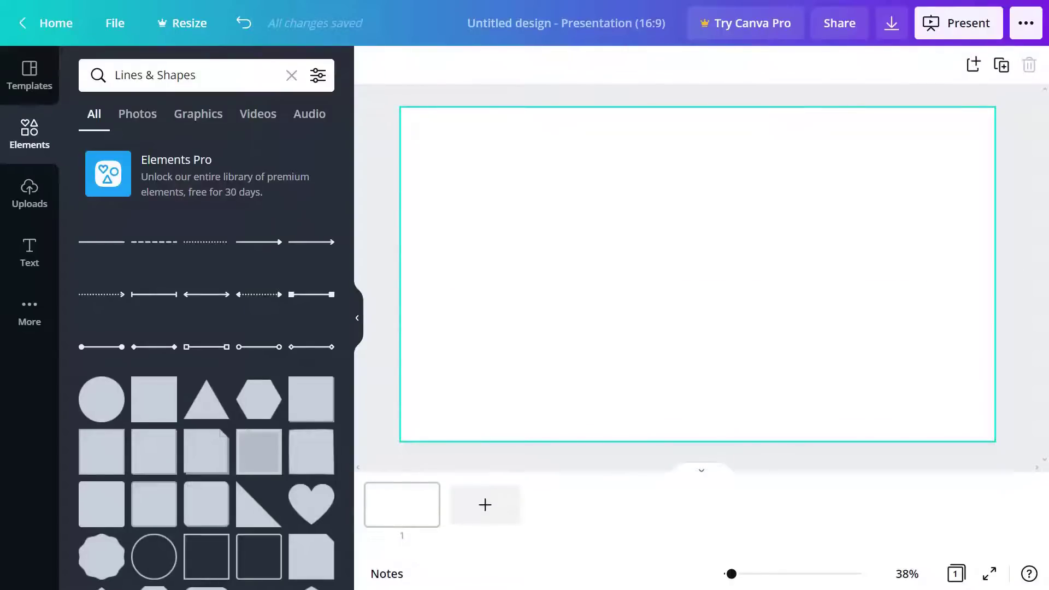
key(r)
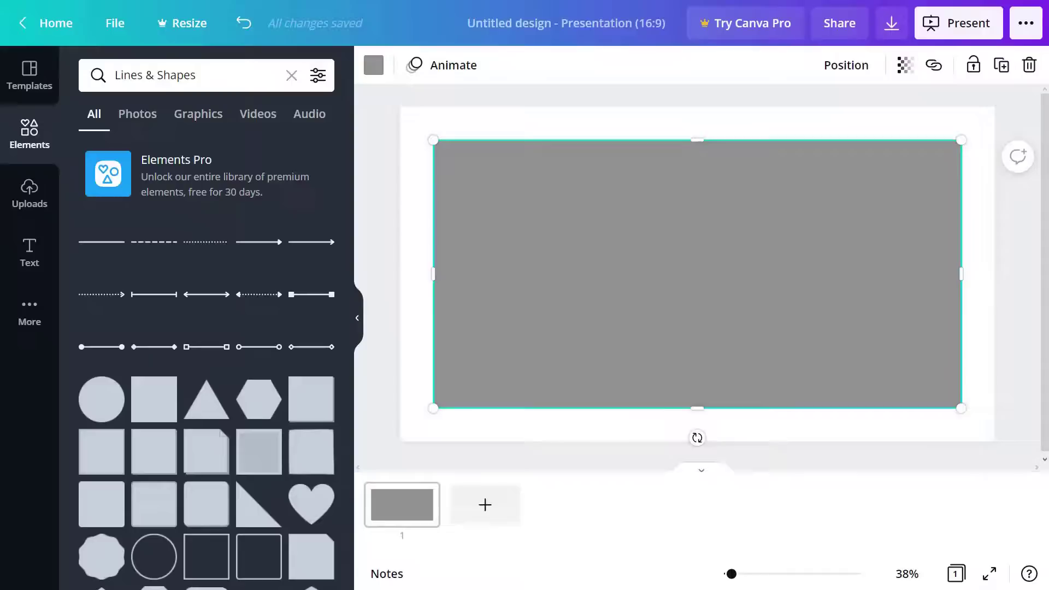
key(c)
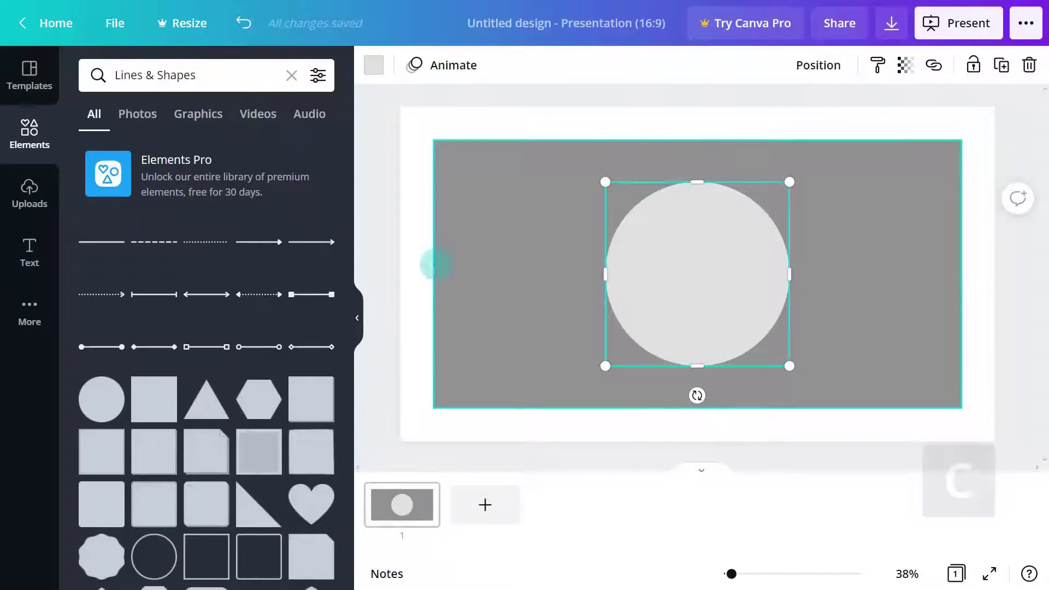
click(432, 279)
drag(432, 279, 524, 265)
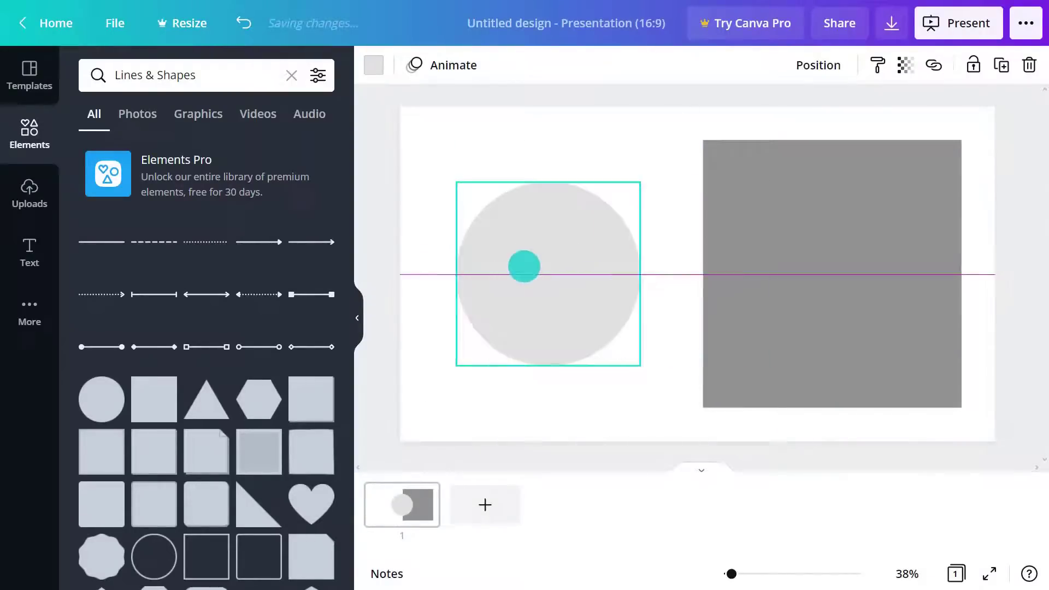
drag(456, 182, 421, 146)
drag(639, 368, 673, 407)
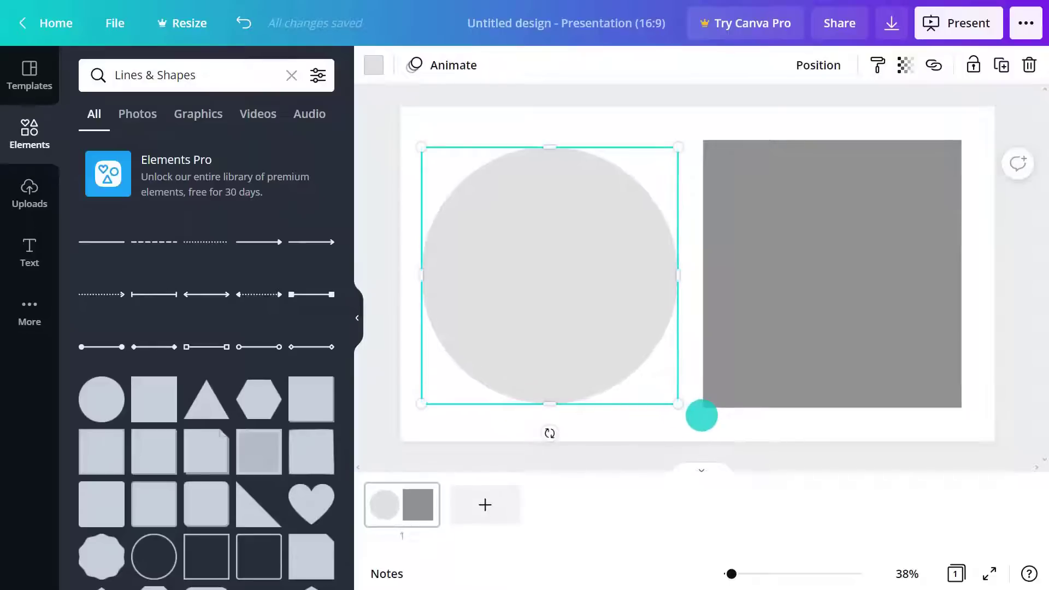
Step: Colour the circle orange and the rectangle dark blue
click(701, 415)
click(600, 338)
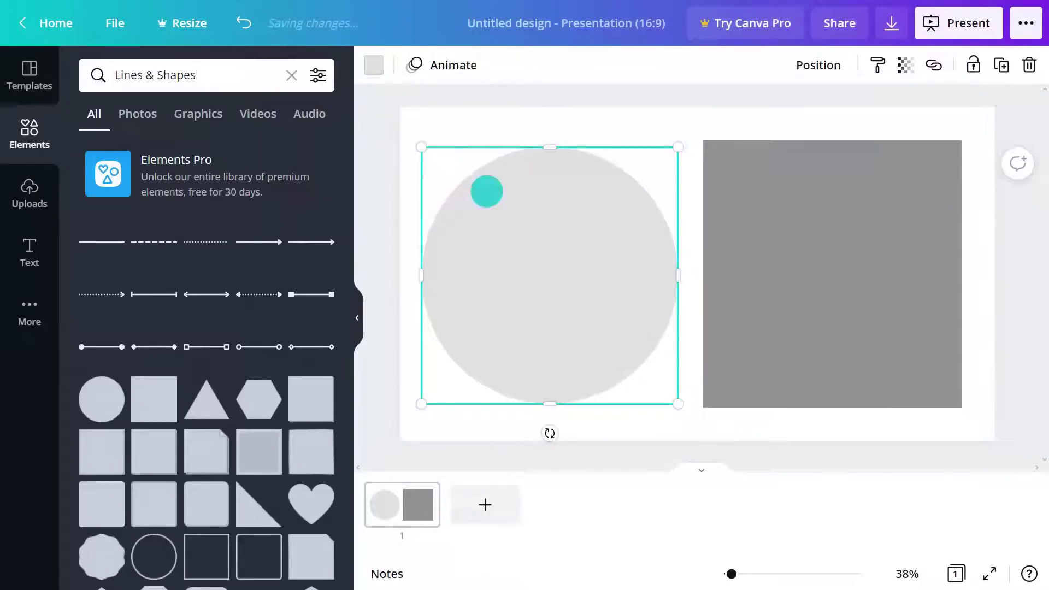
click(374, 65)
click(316, 456)
click(872, 271)
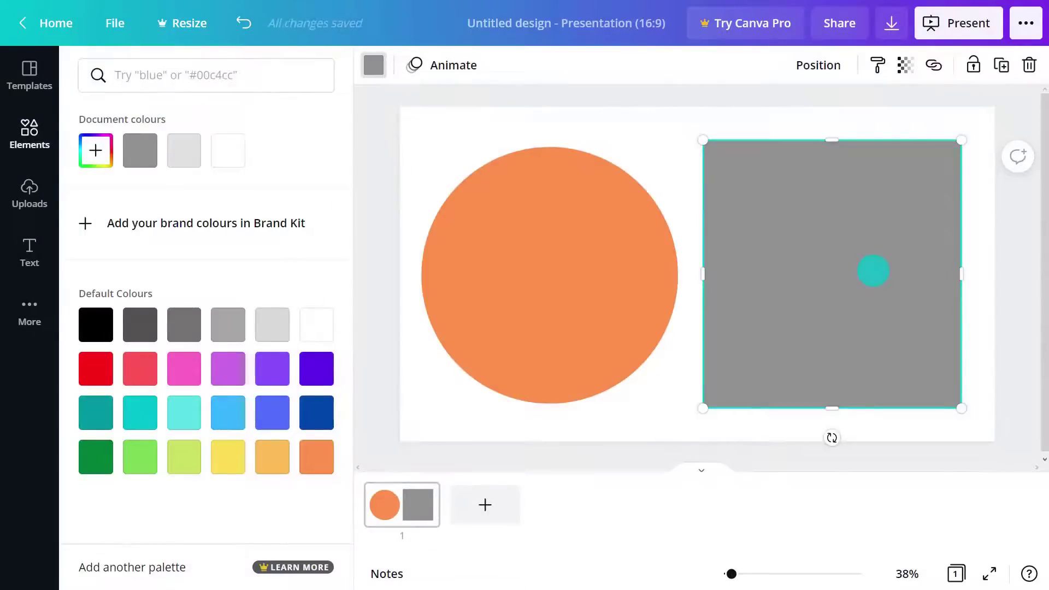
click(316, 413)
click(1001, 402)
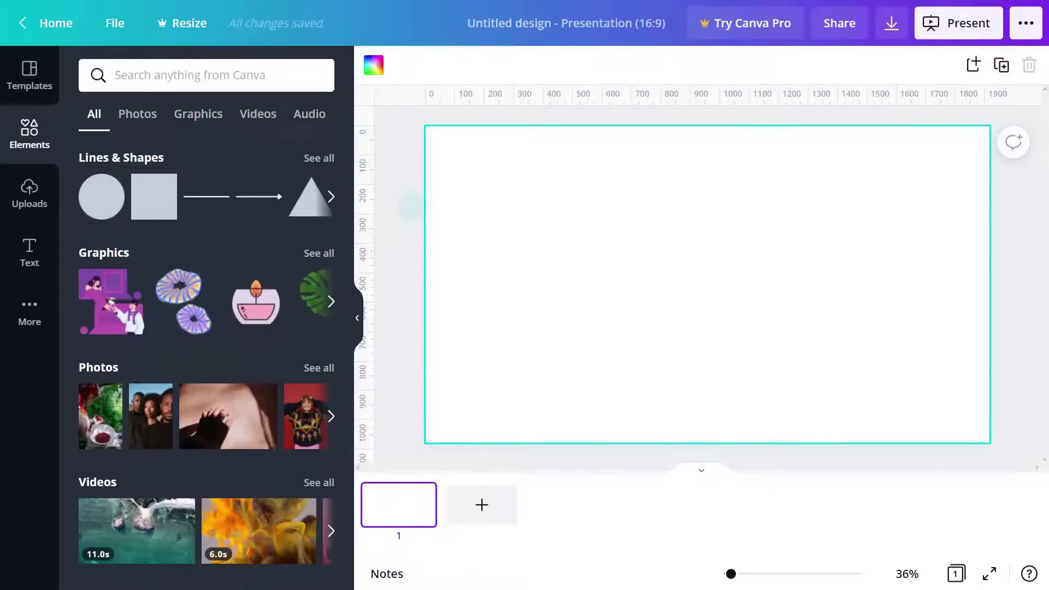
Step: Browse the full Graphics collection, scrolling through its graphic sets
click(319, 253)
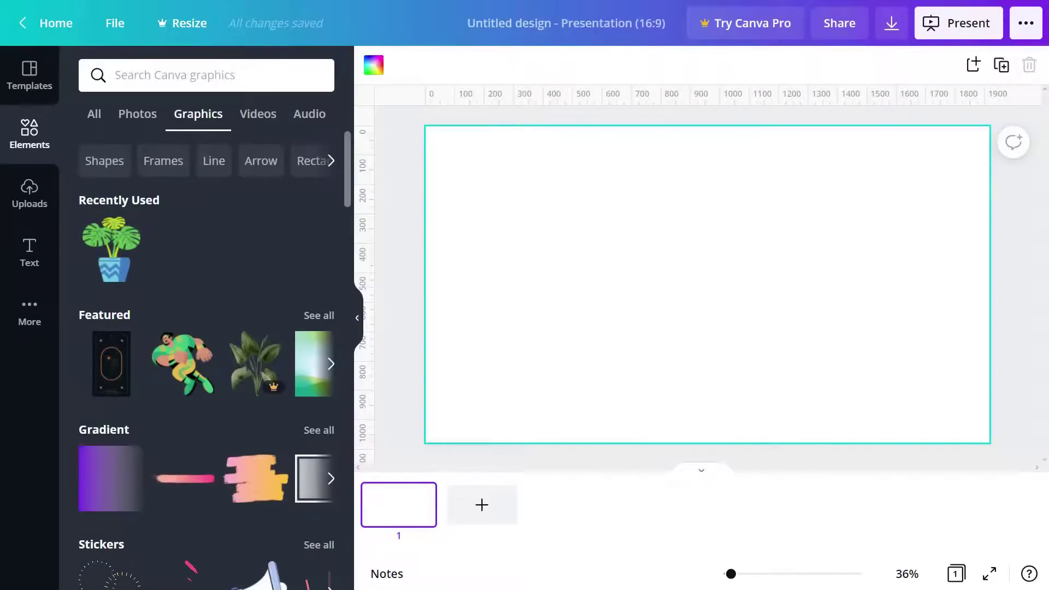
scroll(207, 361, down, 20)
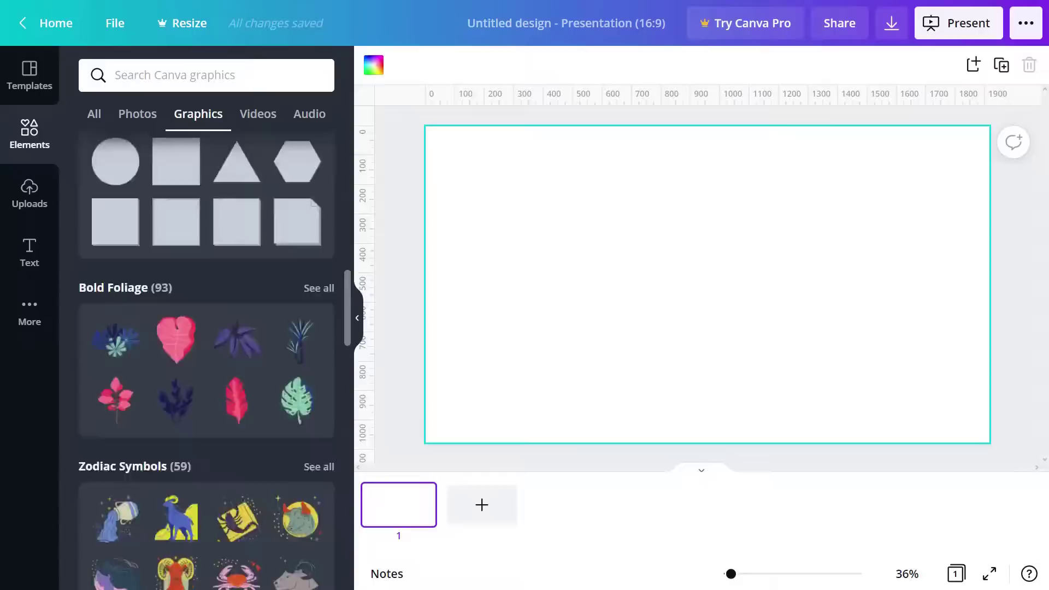
scroll(206, 361, down, 15)
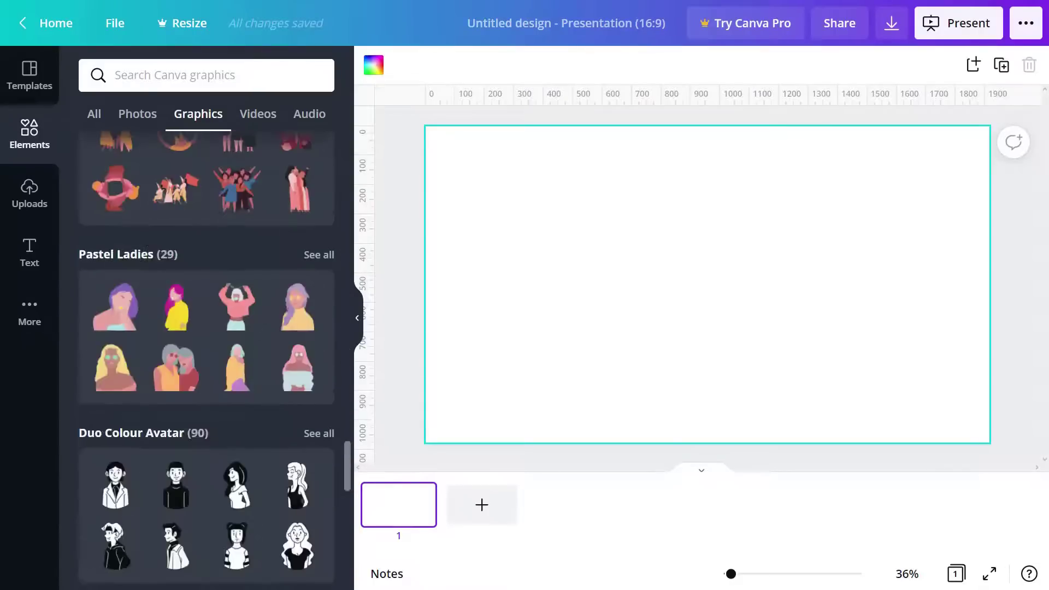
scroll(206, 361, down, 5)
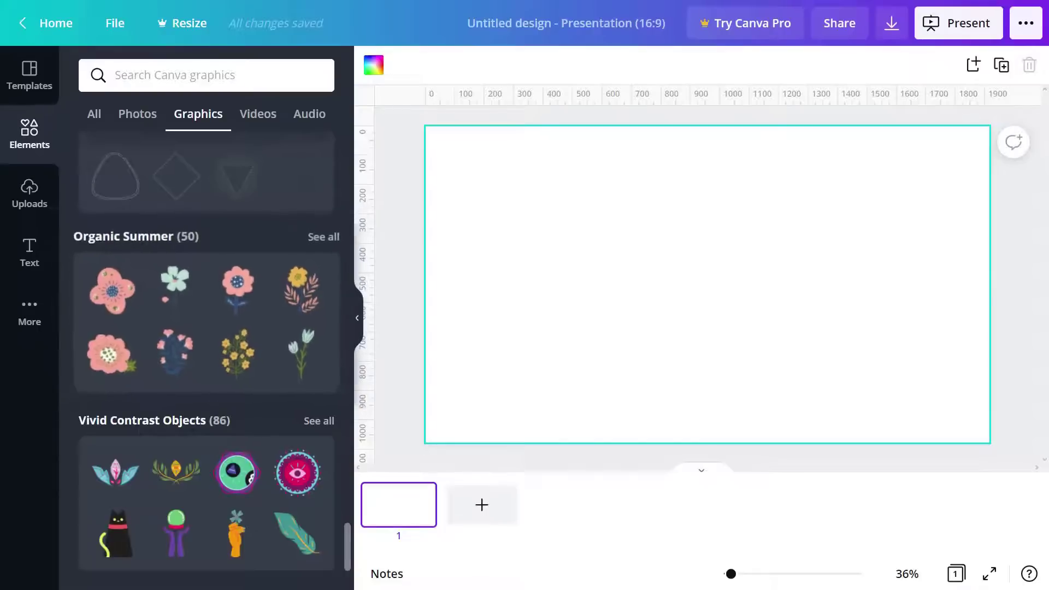
scroll(207, 361, up, 20)
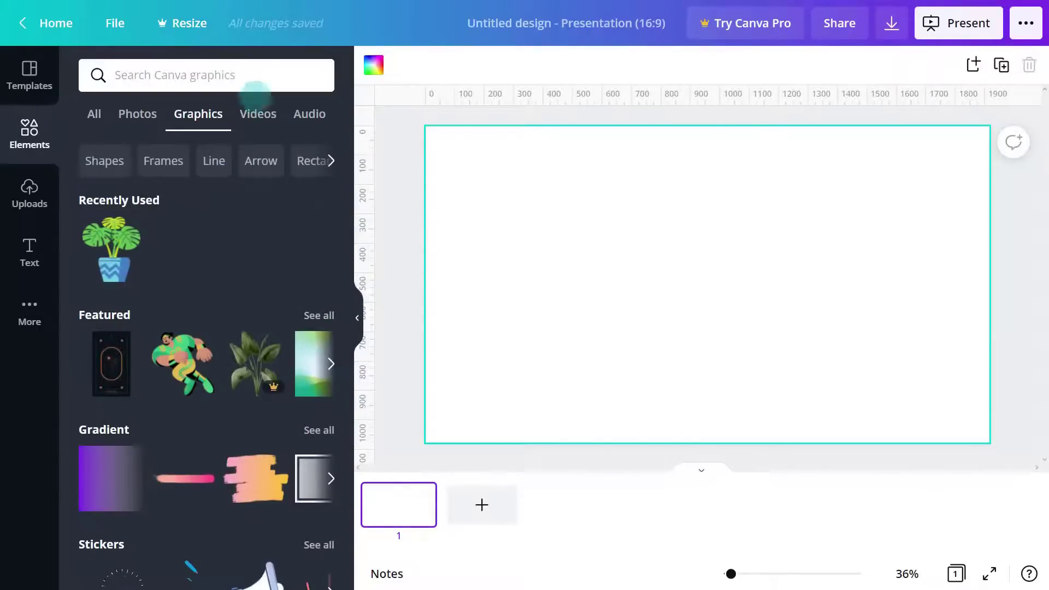
Step: Search Elements for 'plants' and add the blue-pot monstera graphic to the page
click(250, 81)
text(plants)
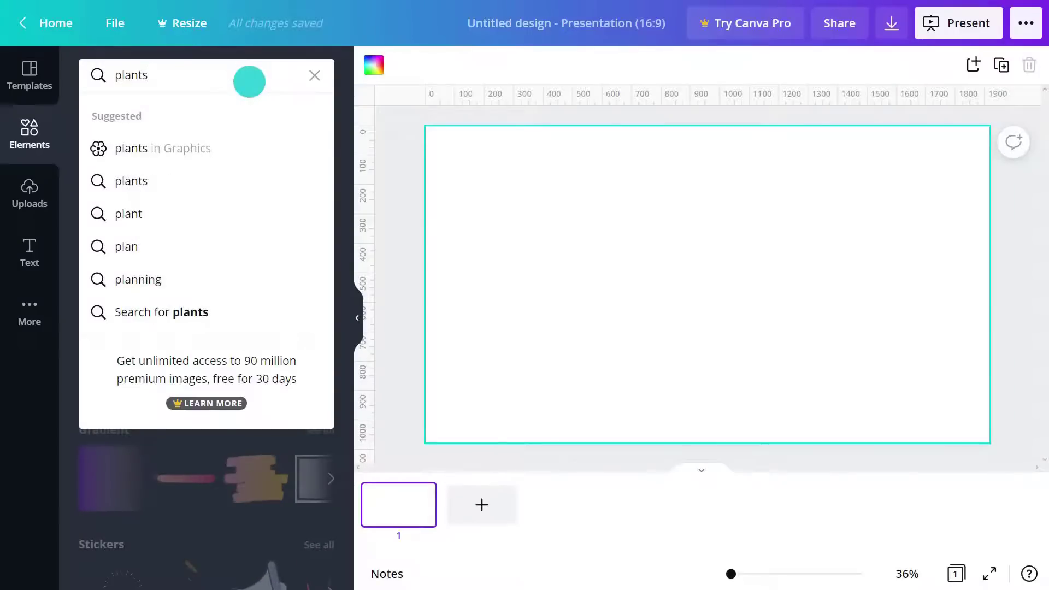
key(Return)
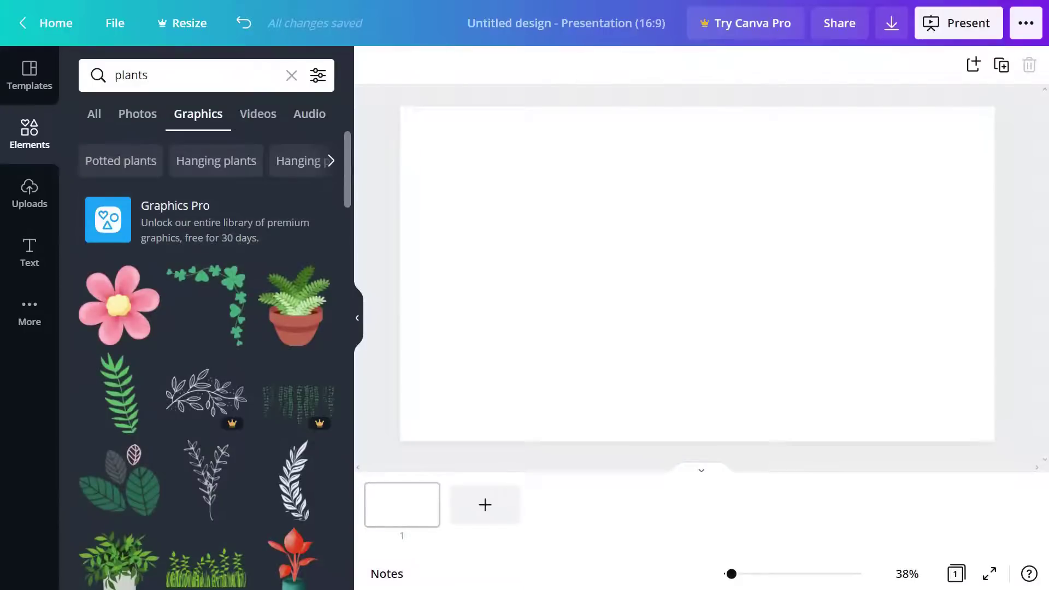
scroll(207, 361, down, 6)
scroll(318, 240, down, 5)
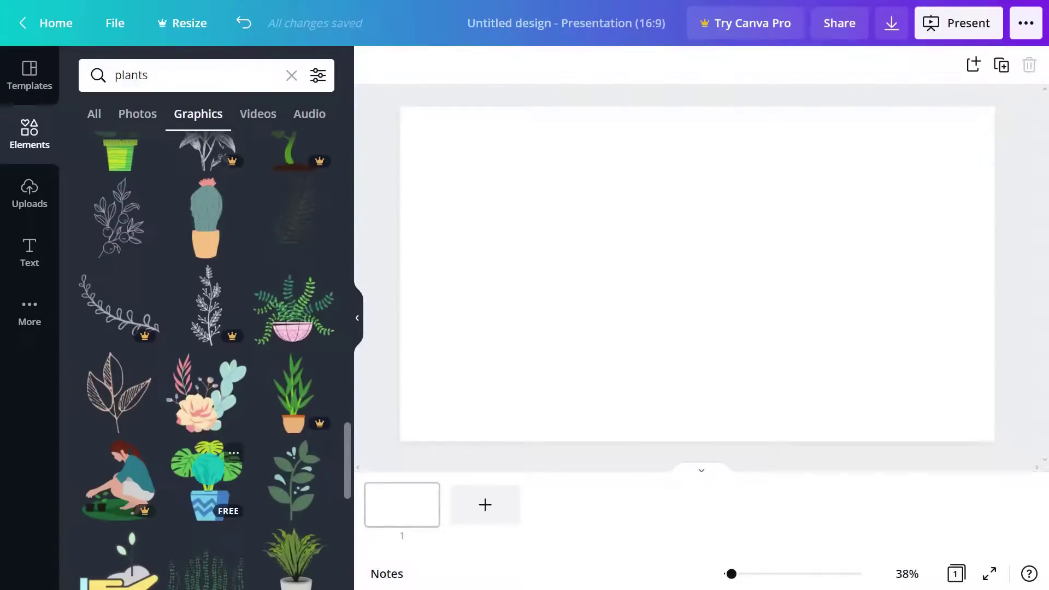
click(208, 469)
Step: Enlarge the monstera and recolour its pot's blue parts red and light-blue parts pinkish red
drag(755, 206, 826, 142)
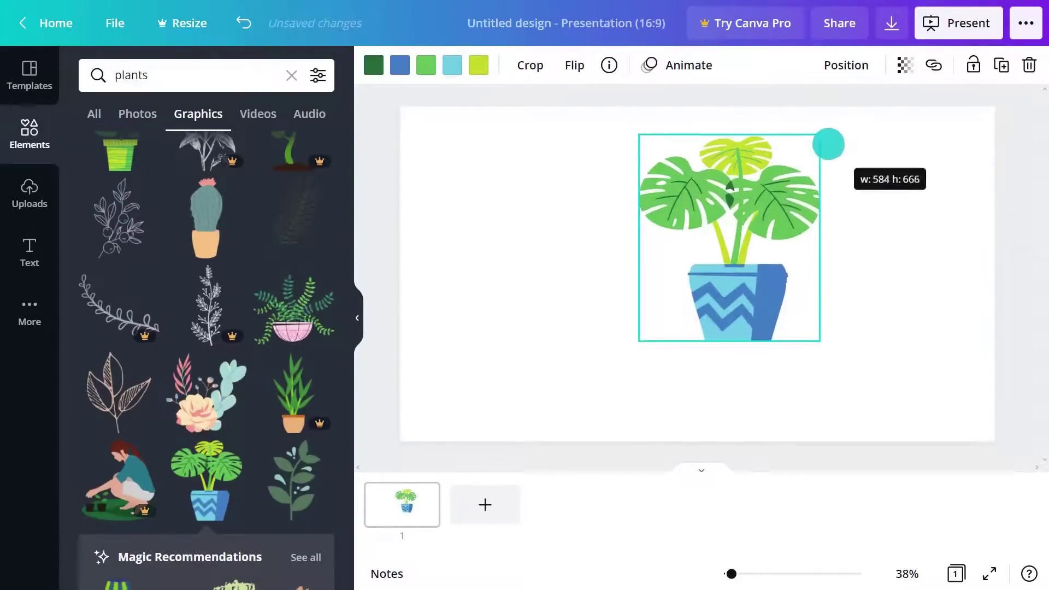
drag(639, 341, 579, 407)
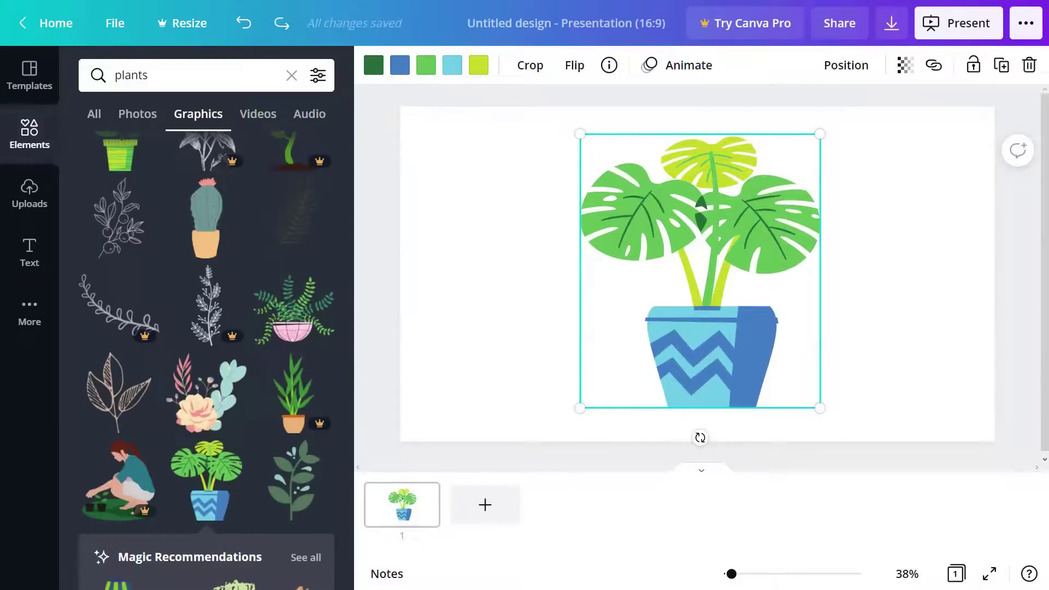
click(400, 65)
click(96, 411)
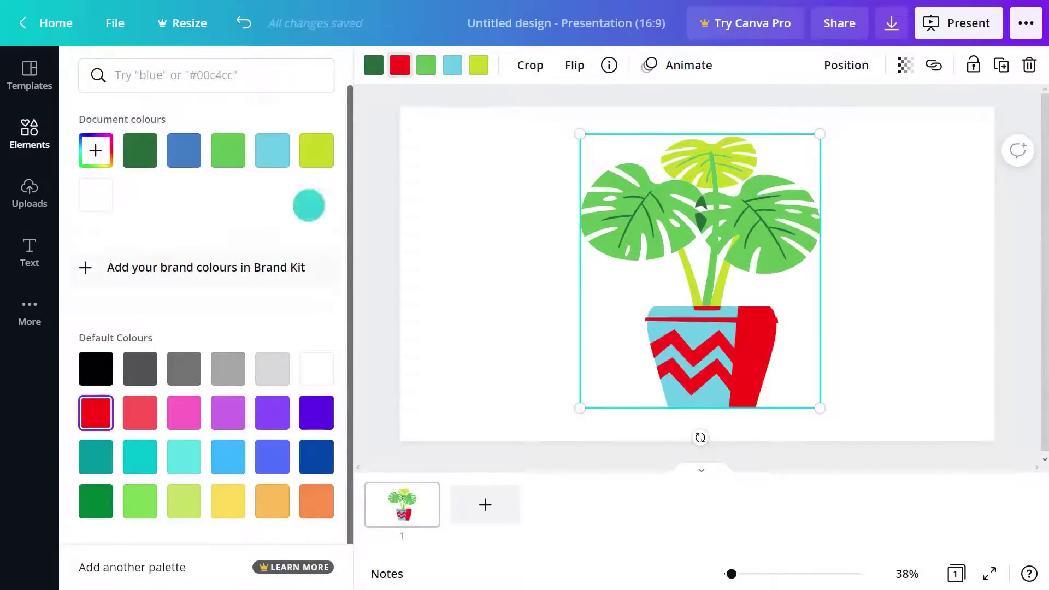
click(453, 65)
click(138, 411)
Step: Crop the plant graphic narrower by trimming its left and right sides
click(527, 65)
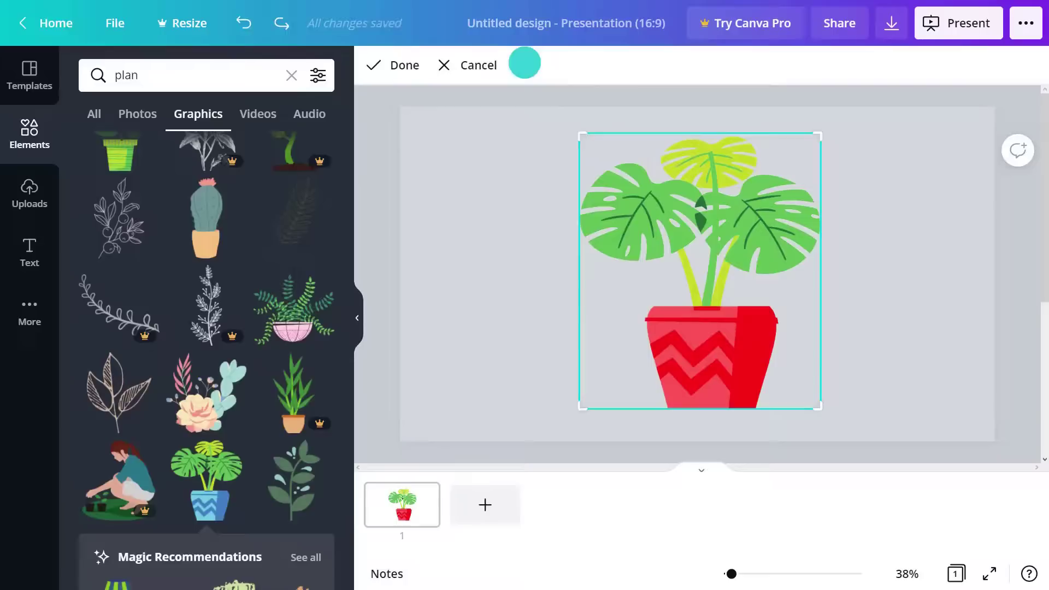
drag(579, 133, 634, 136)
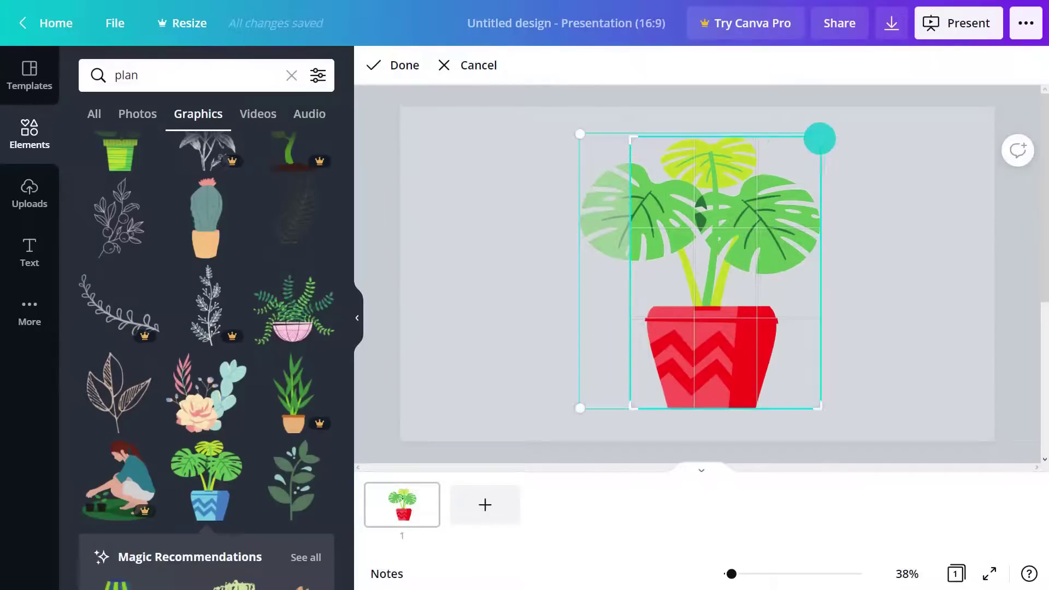
drag(819, 136, 789, 136)
click(830, 192)
click(574, 65)
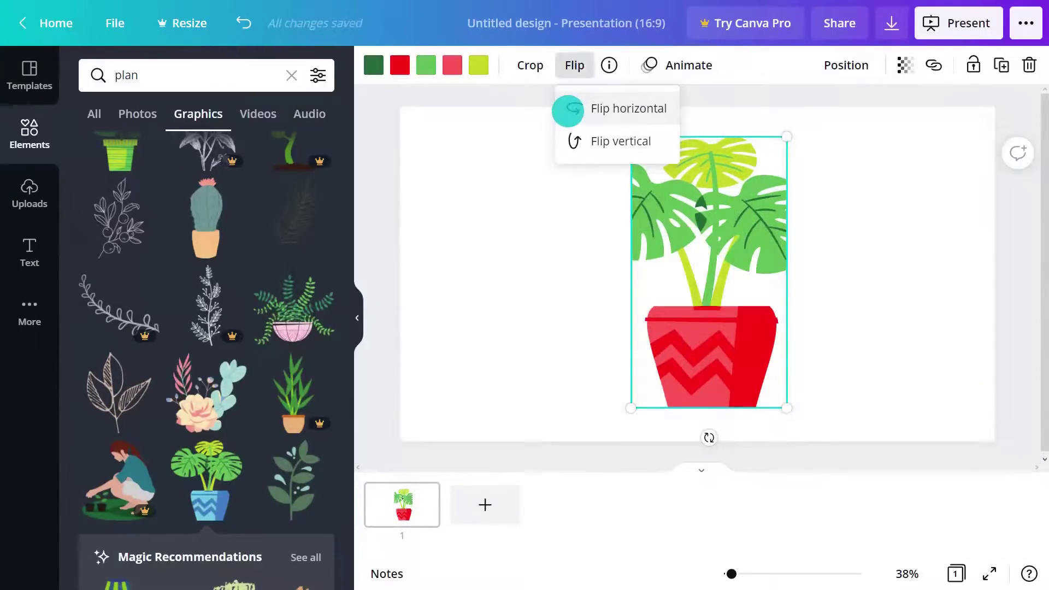
click(859, 158)
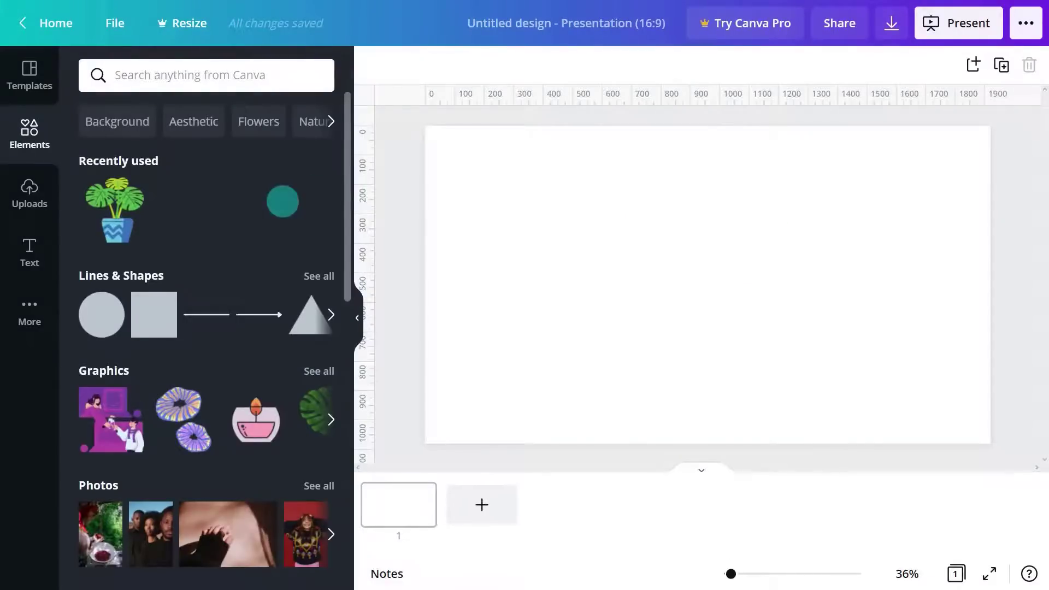
Step: Open the Charts collection under More and add a progress ring chart
scroll(207, 328, down, 10)
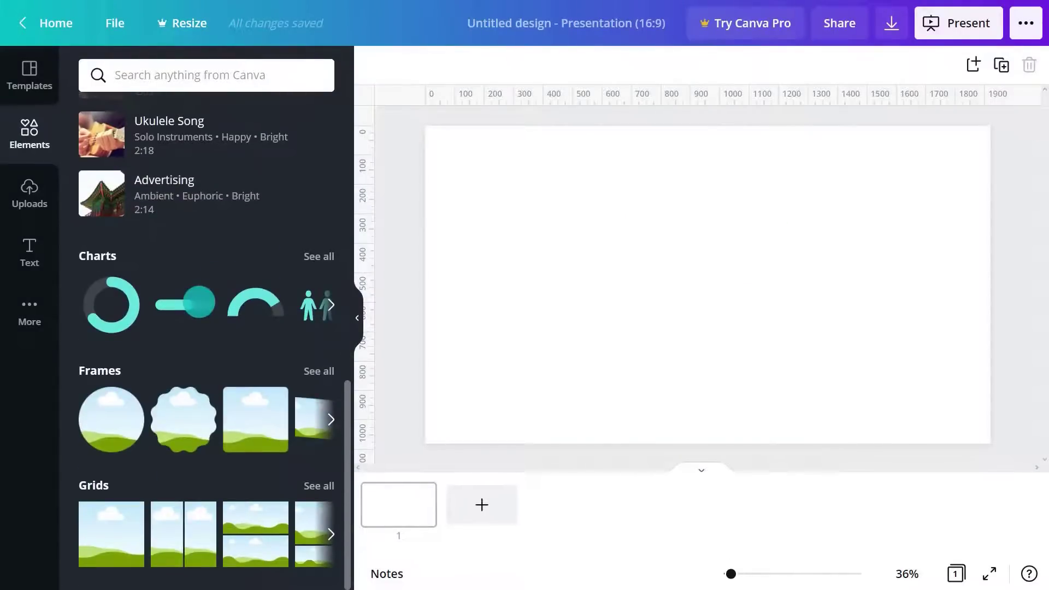
click(27, 312)
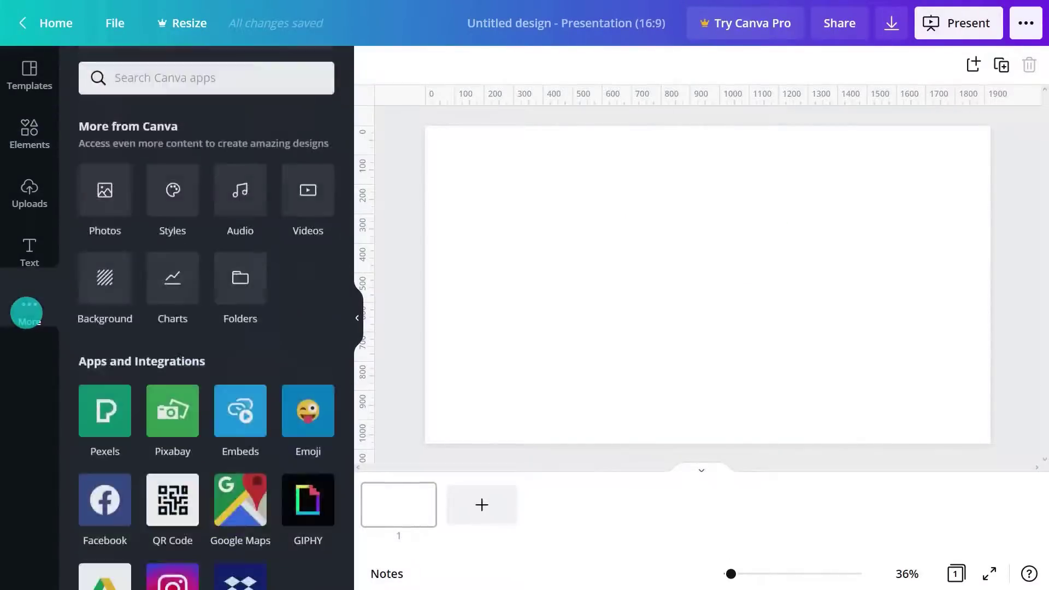
click(171, 277)
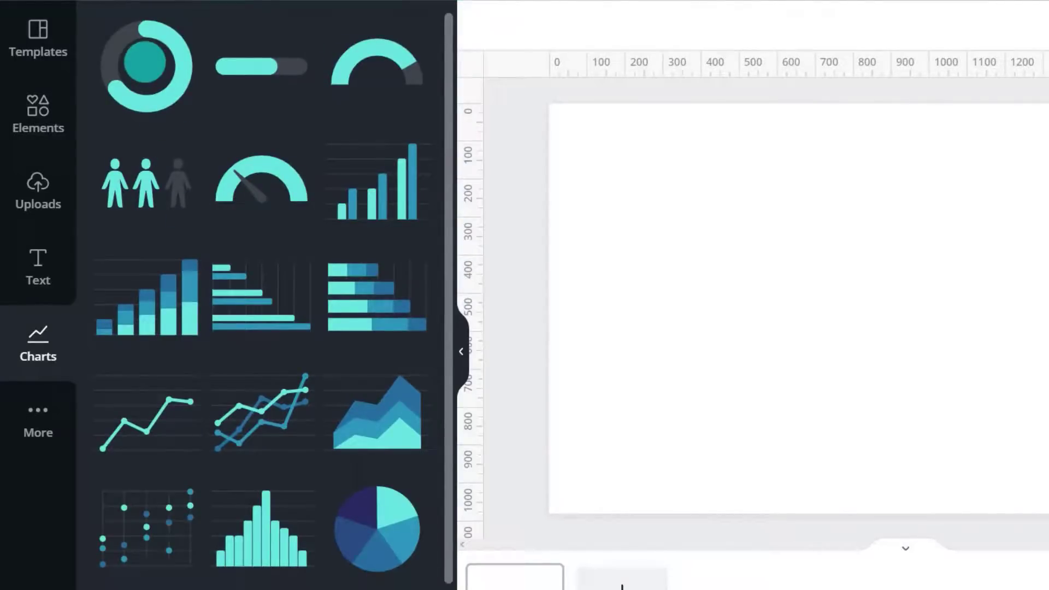
click(145, 65)
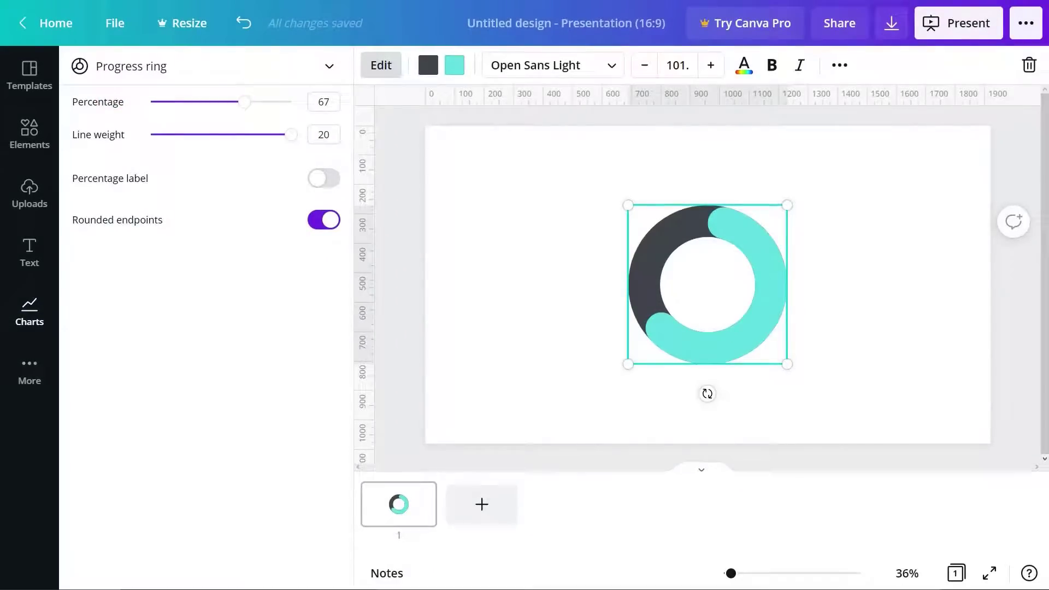
Step: Make it a radial progress chart at 48%, line weight 14, with the percentage label shown
click(207, 66)
click(208, 103)
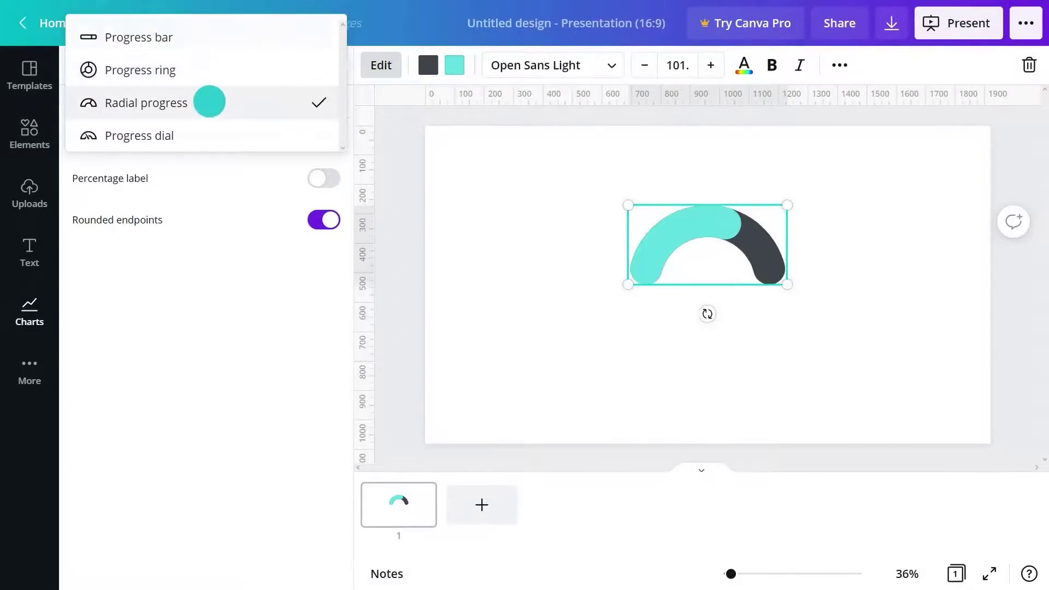
drag(241, 102, 218, 102)
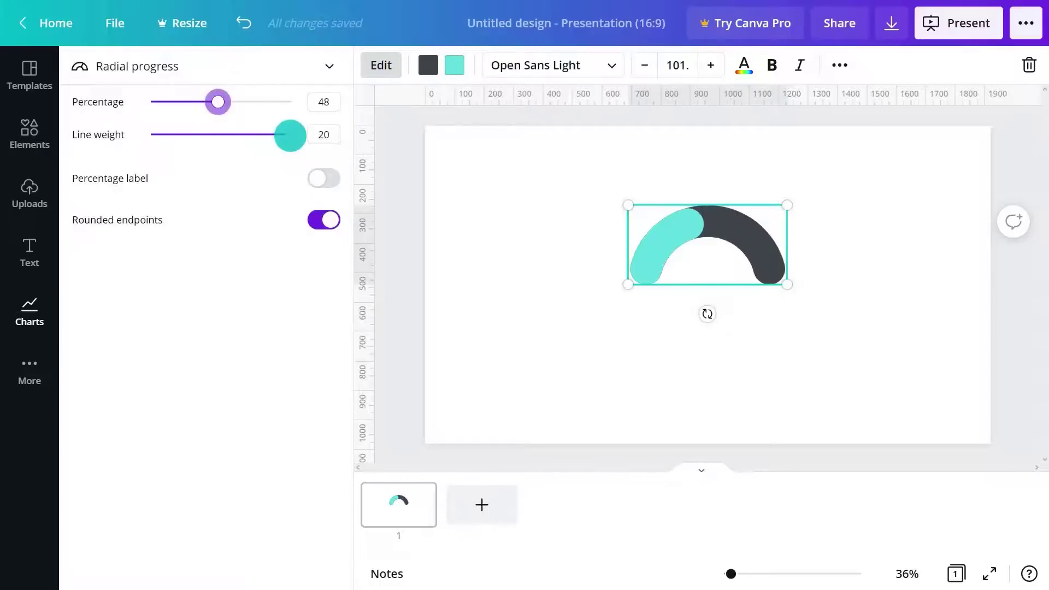
drag(290, 134, 248, 136)
click(323, 178)
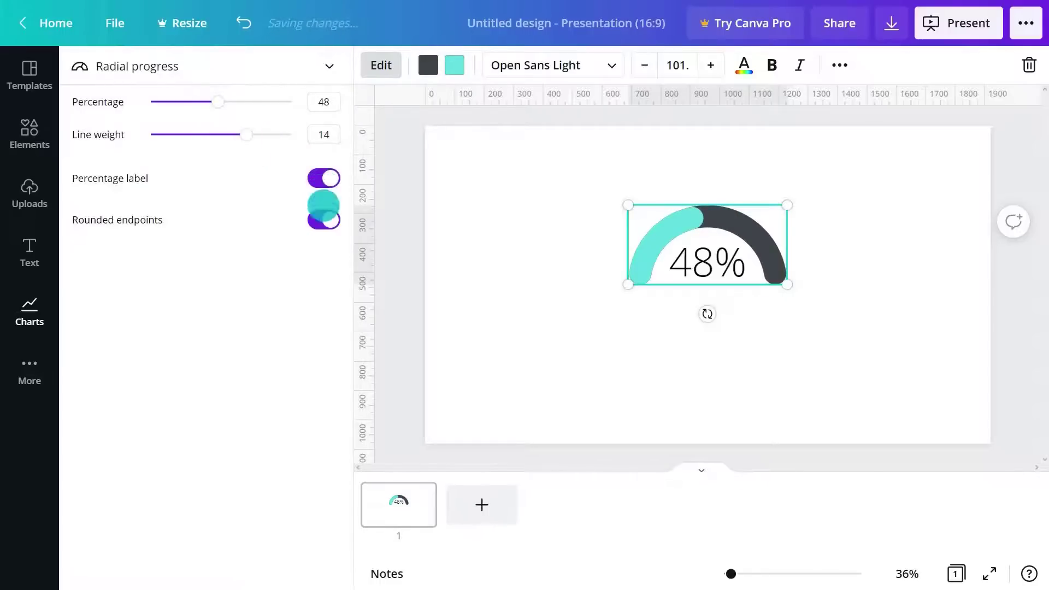
Step: Replace the radial chart with a star pictogram of 5 total items, 3 filled
key(Delete)
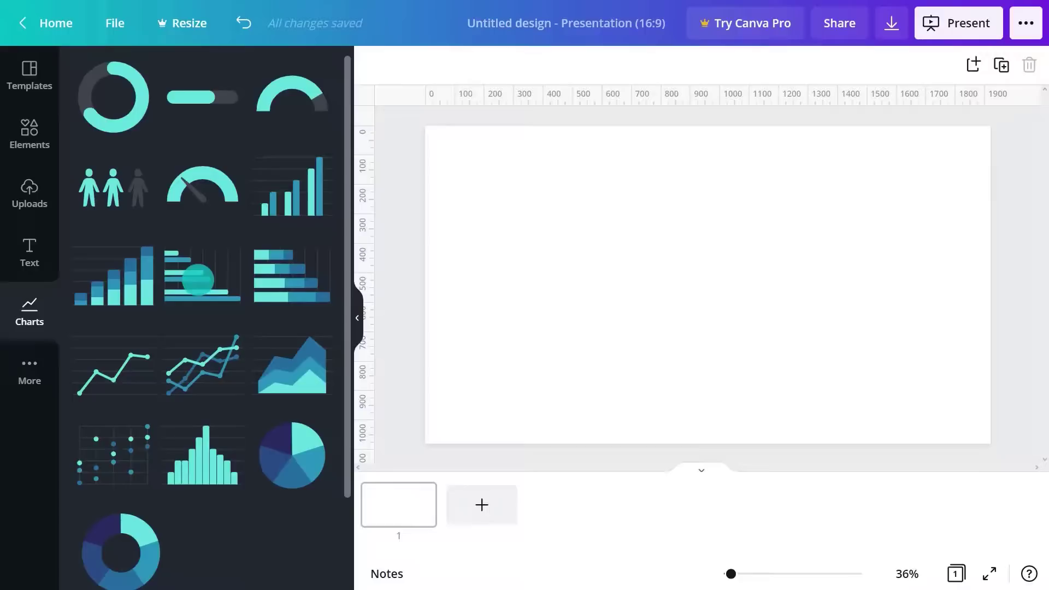
click(112, 191)
click(148, 176)
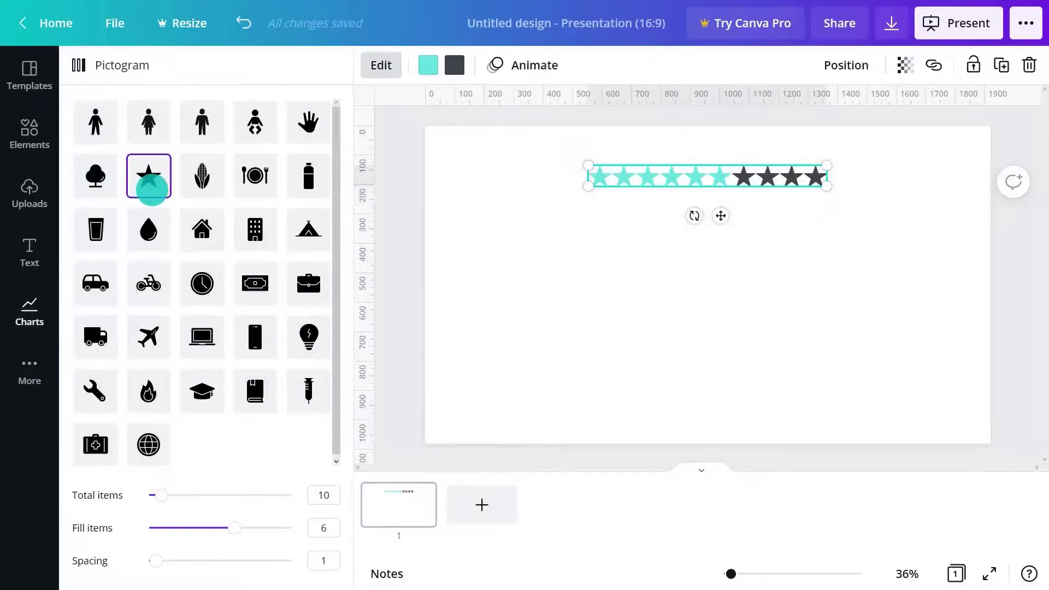
click(322, 494)
text(5)
drag(295, 525, 231, 527)
Step: Enlarge the star pictogram and centre it on the slide
drag(826, 175, 878, 253)
drag(652, 295, 569, 328)
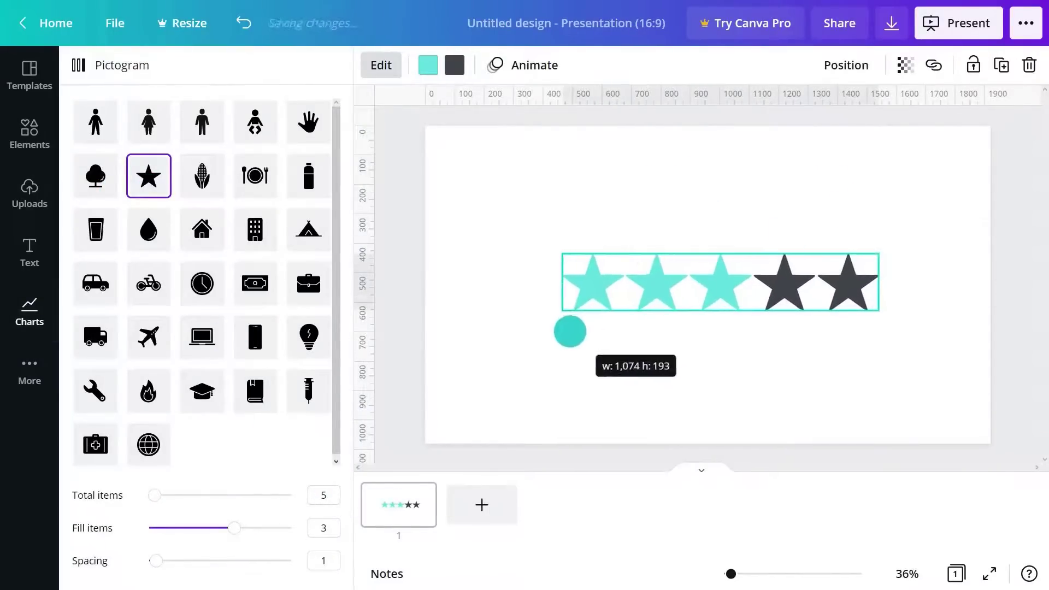
drag(756, 269, 742, 267)
key(Escape)
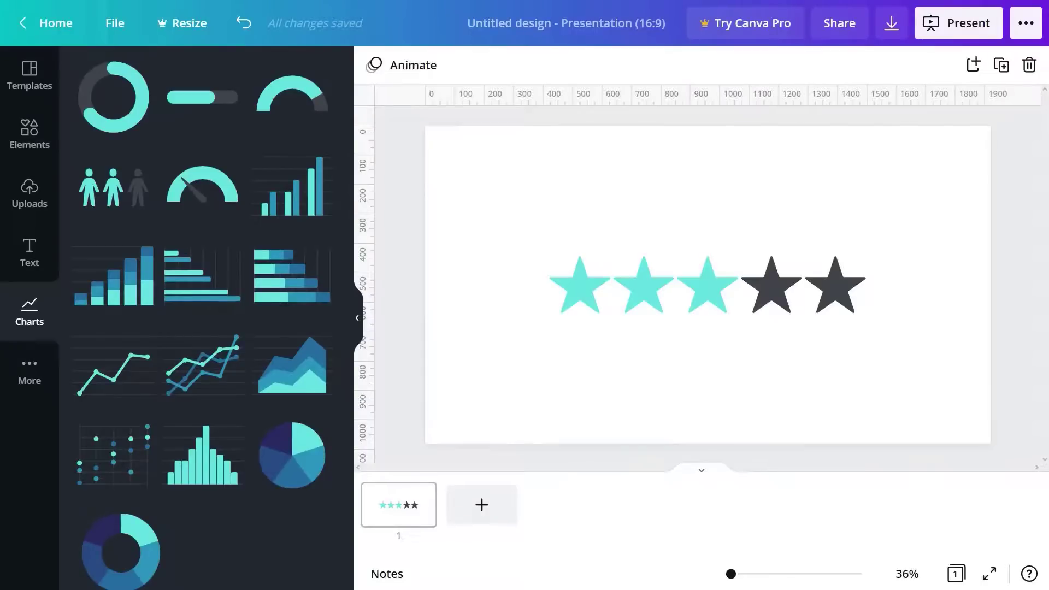
Step: Delete the star pictogram and add a pie chart to the page
click(585, 300)
key(Delete)
click(461, 367)
click(292, 451)
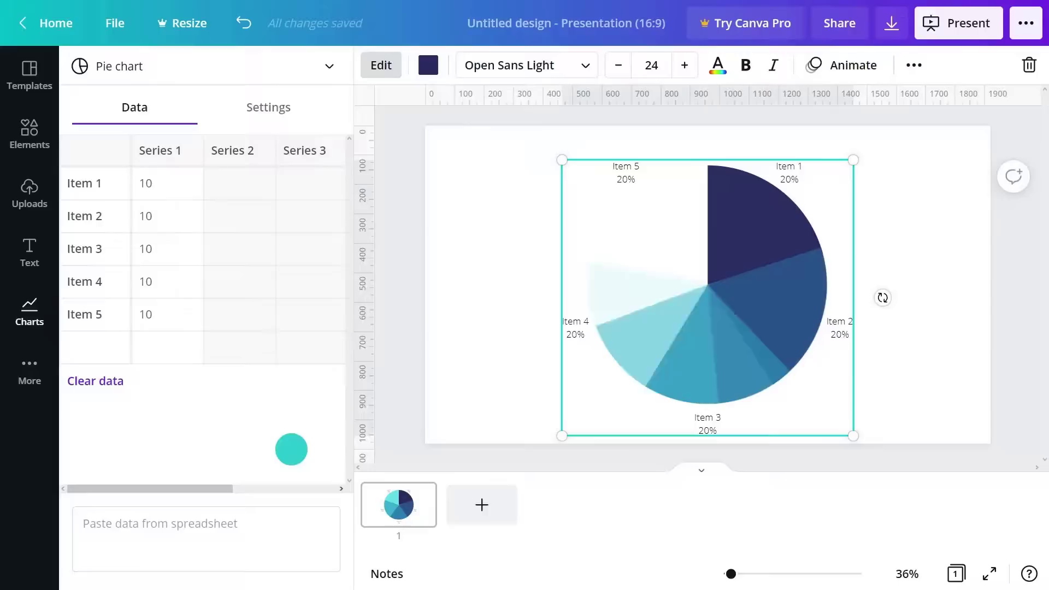
Step: Set the chart data so Item 1 is 50 and Item 4 is 20
click(155, 183)
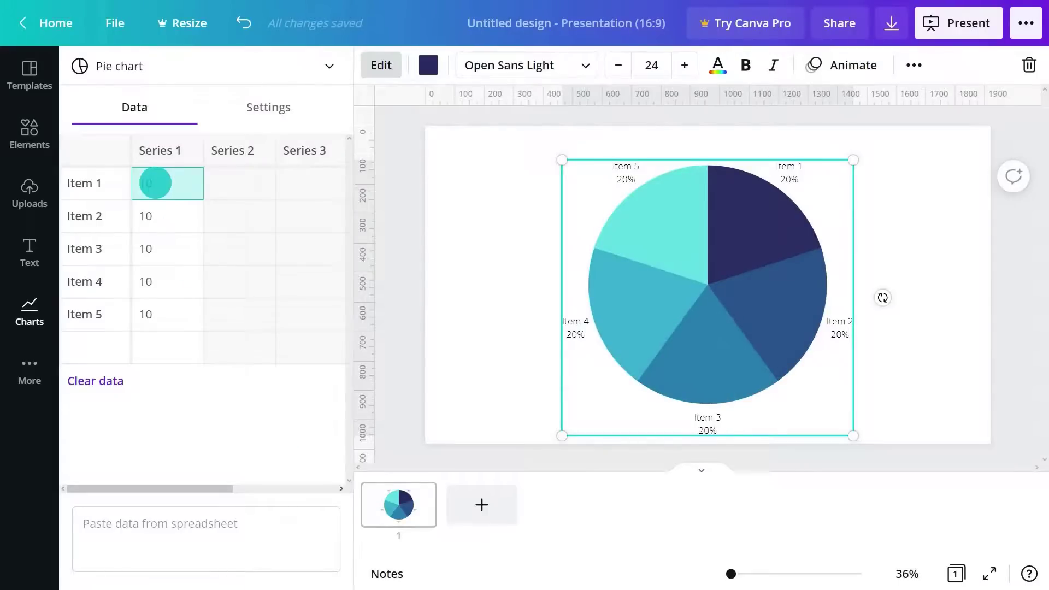
text(50)
key(Return)
click(158, 282)
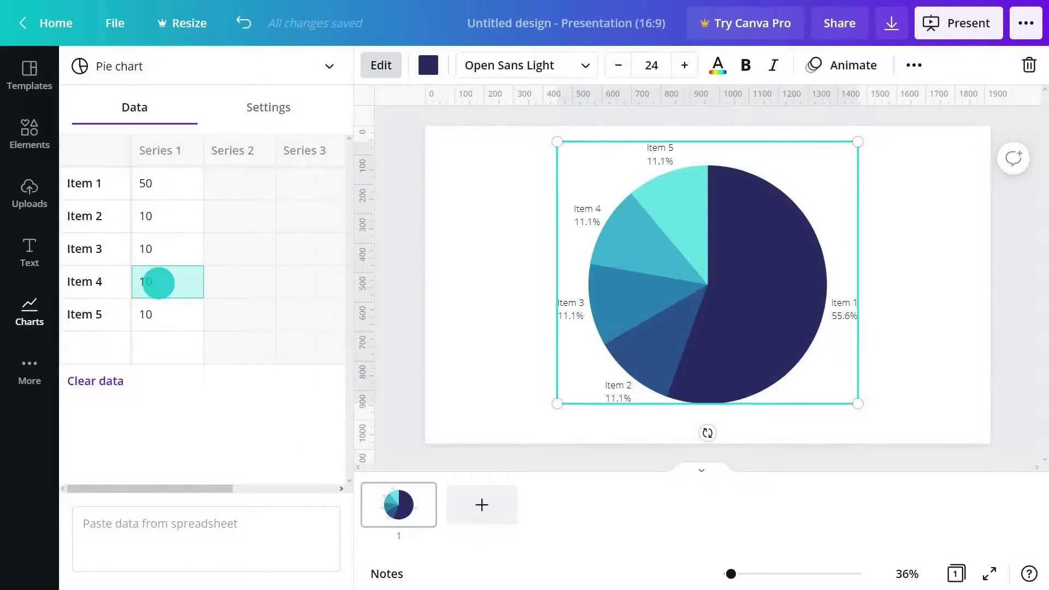
text(20)
Step: Change the chart type to a line chart, then to a bar chart
click(201, 68)
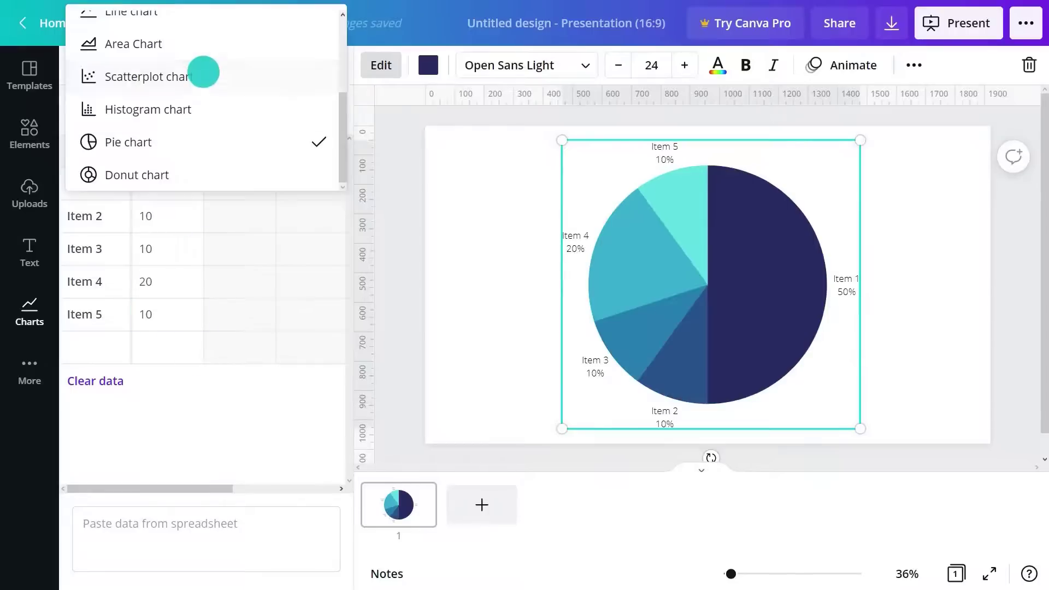
scroll(192, 159, up, 3)
click(191, 158)
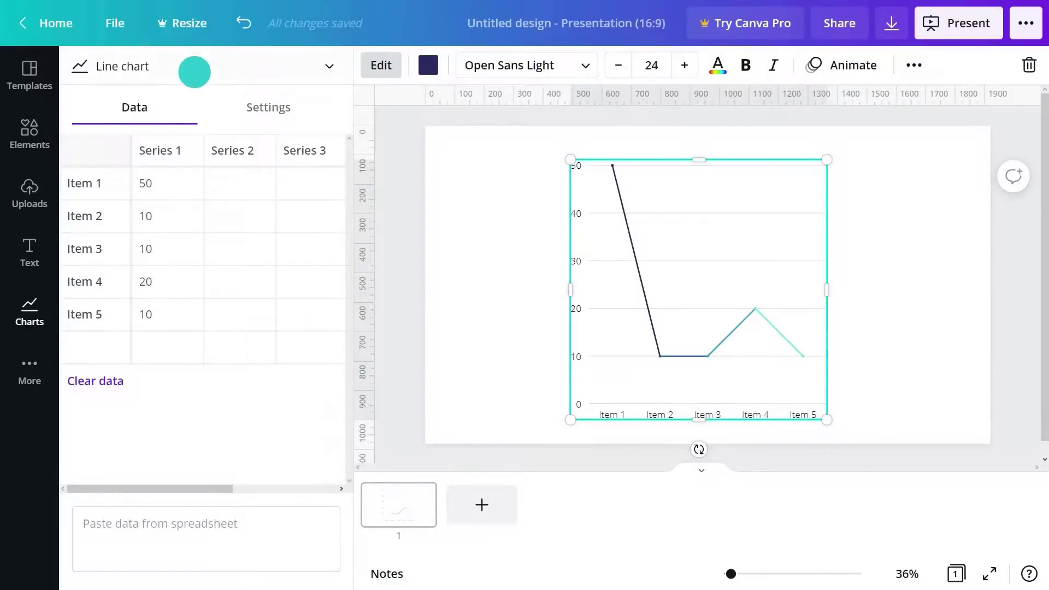
click(191, 69)
click(184, 28)
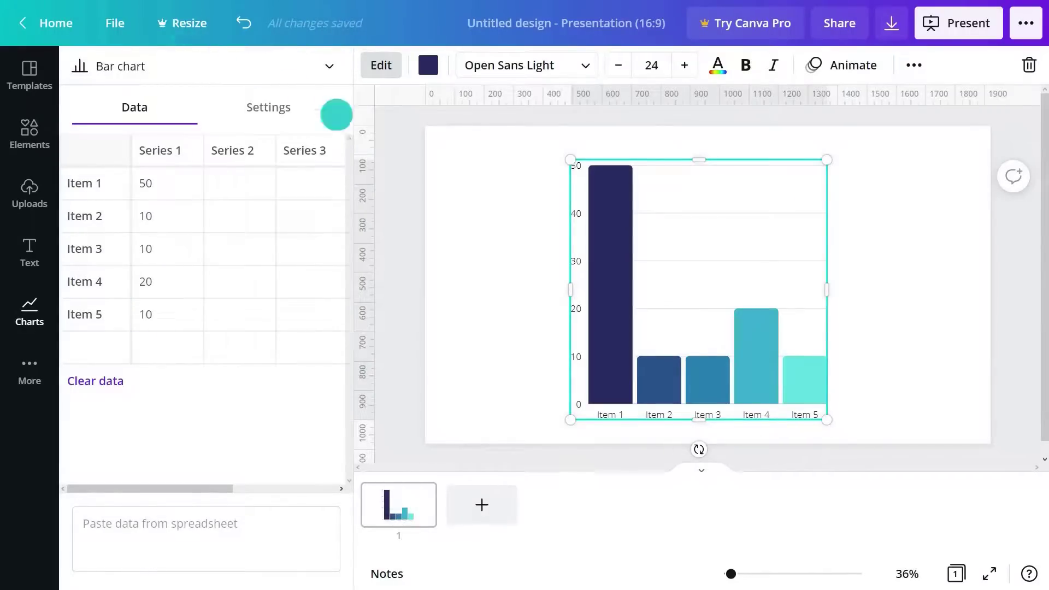
Step: Try red, violet, purple and grey bar colours before settling on yellow-green
click(429, 65)
click(109, 366)
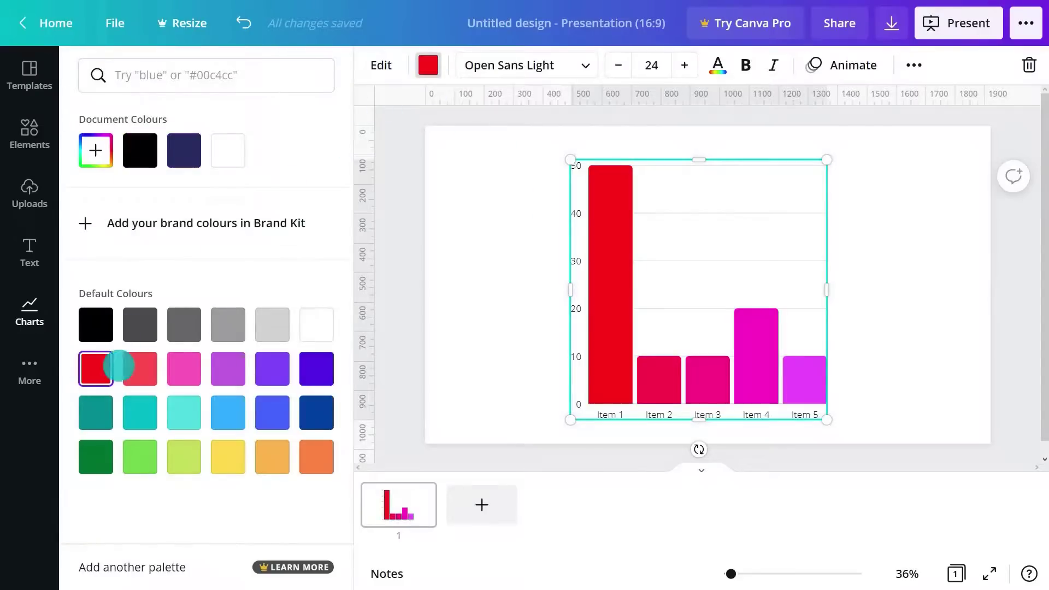
click(315, 367)
click(271, 367)
click(230, 328)
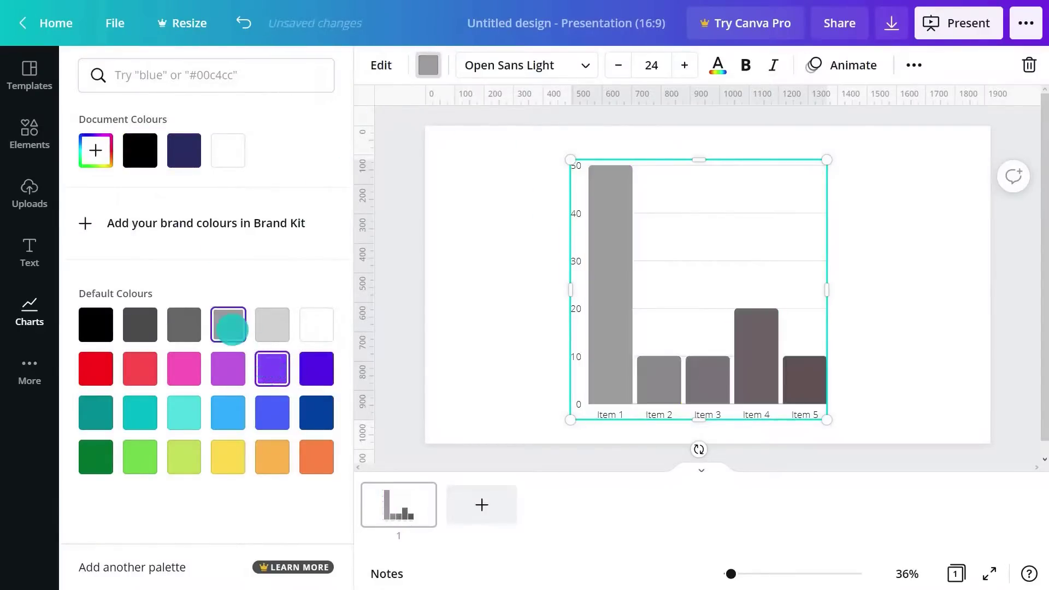
click(228, 455)
Step: Undo the chart and add a polaroid-style frame from the Frames elements
key(ctrl+z)
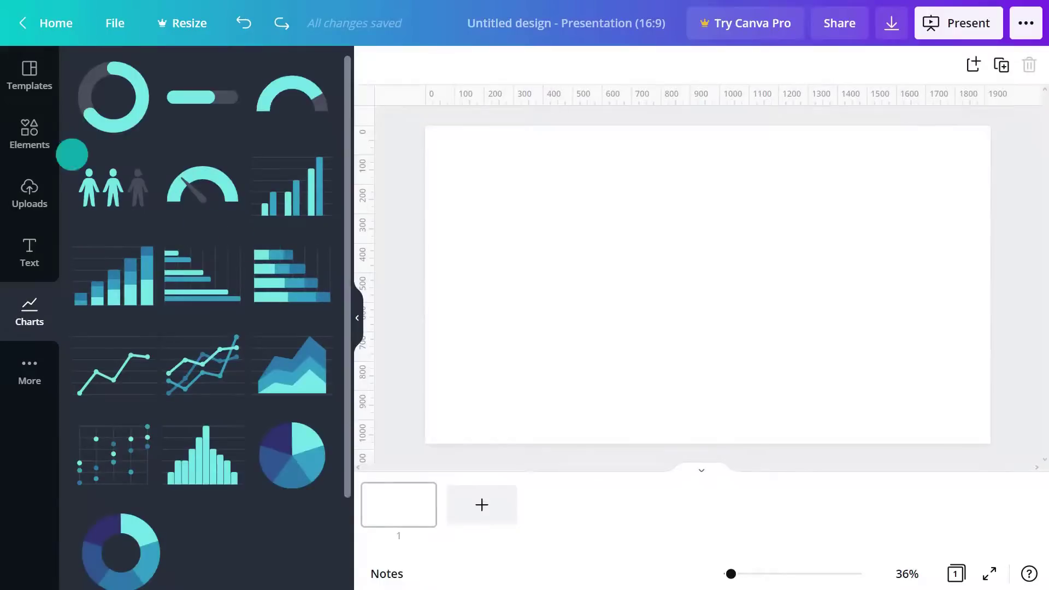
click(29, 133)
drag(344, 143, 344, 433)
click(316, 371)
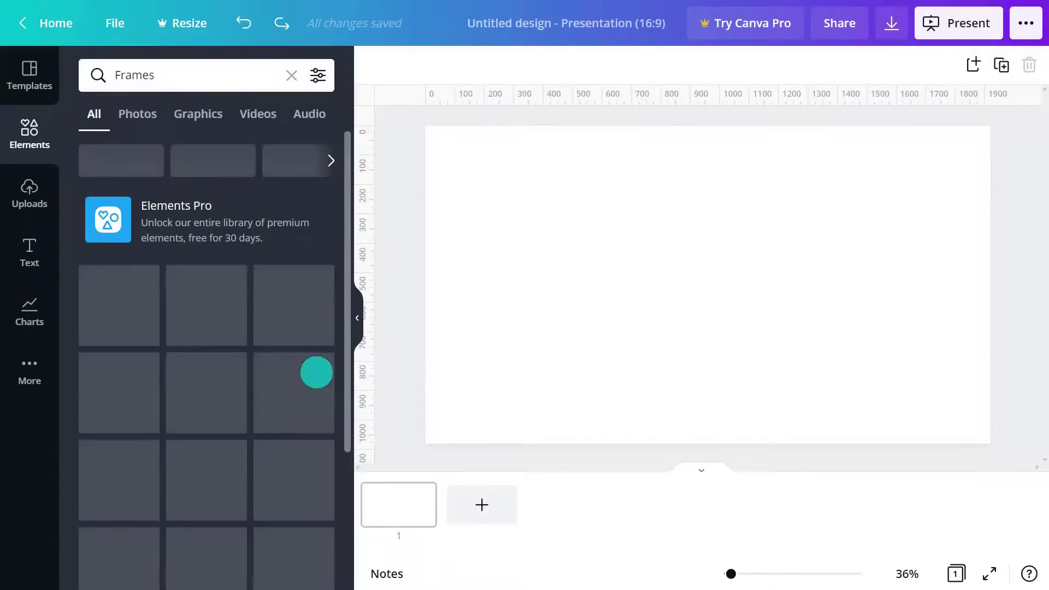
drag(347, 159, 358, 297)
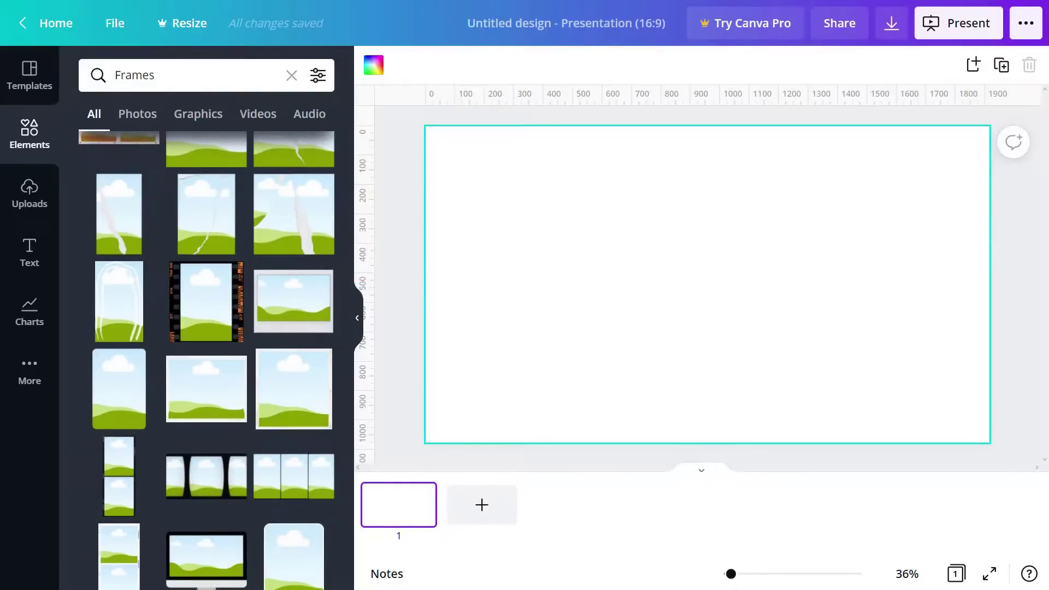
click(297, 299)
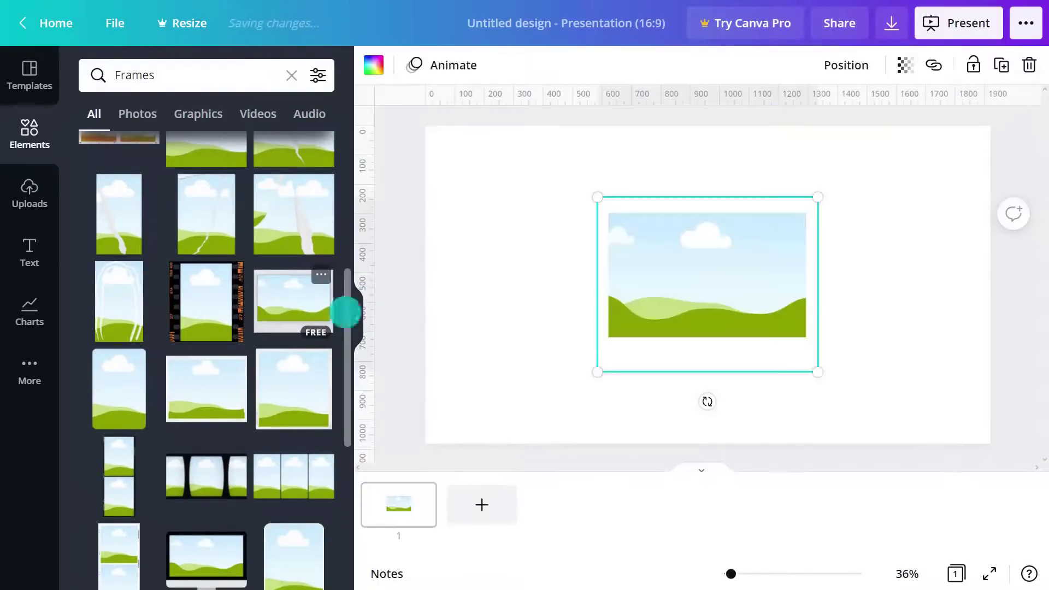
Step: Enlarge the polaroid frame and fill its picture area red
drag(586, 386, 520, 409)
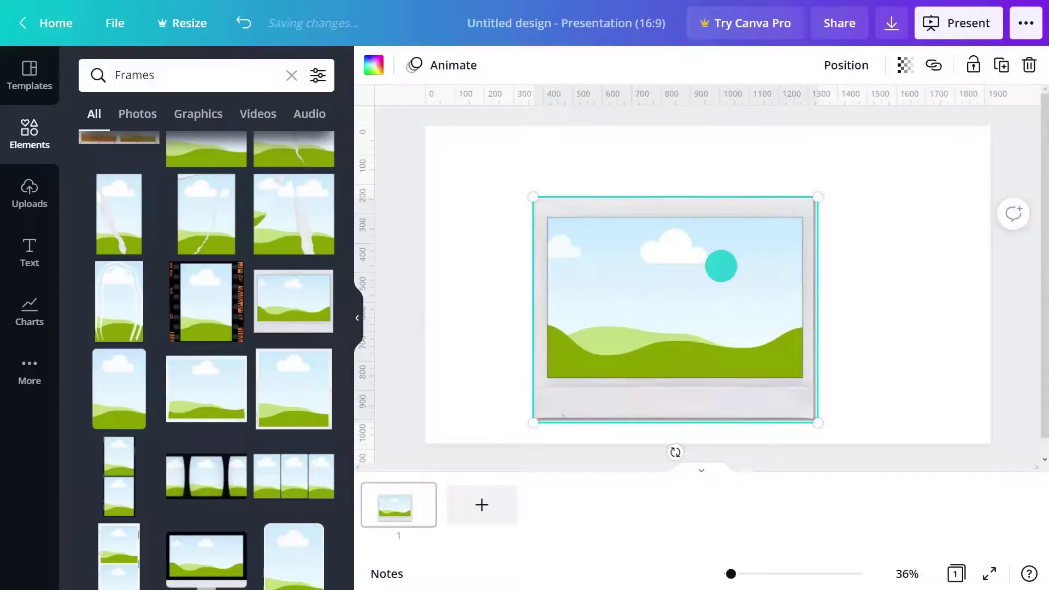
drag(818, 196, 867, 157)
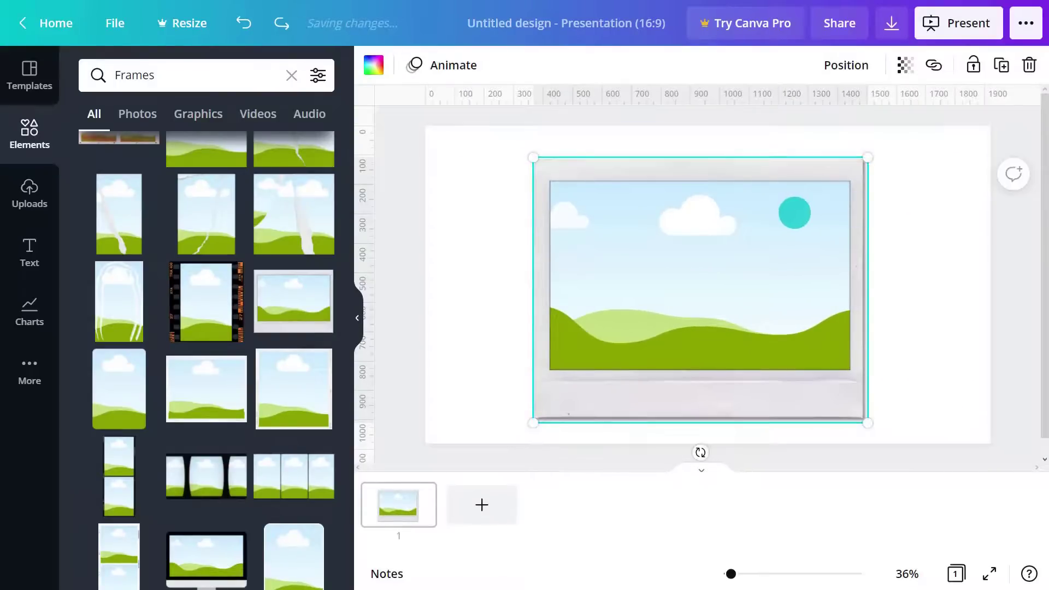
click(376, 64)
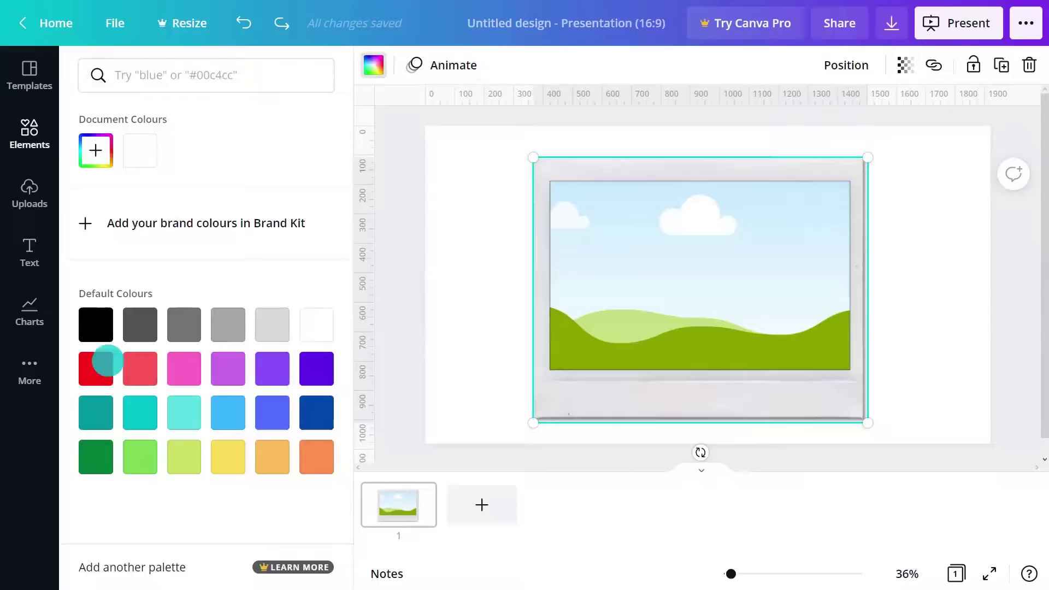
click(102, 366)
Step: Drop a plant photo into the frame, adjust its crop, then delete the framed photo
click(30, 134)
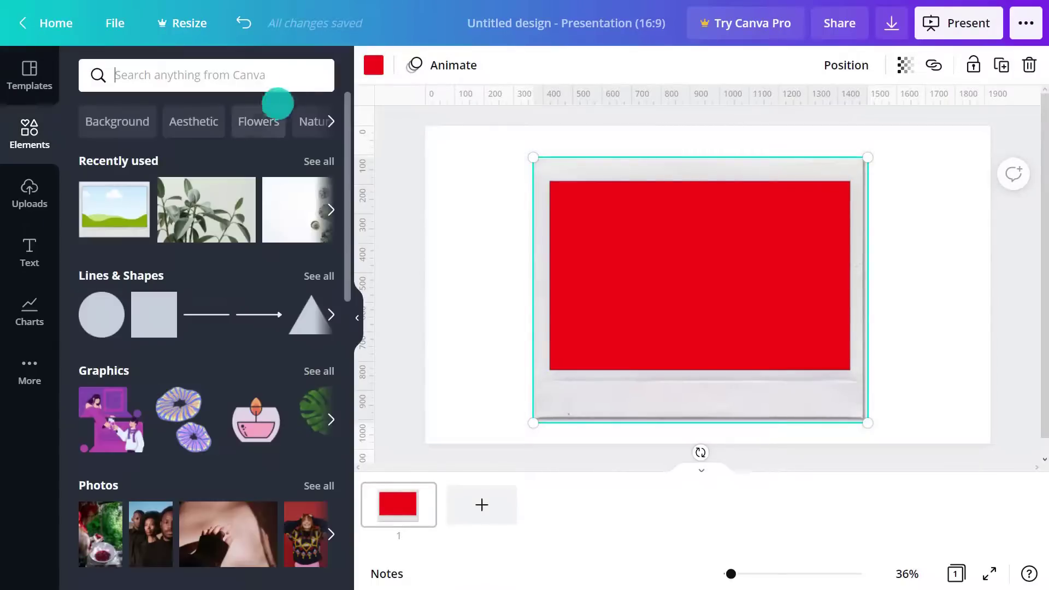
drag(229, 209, 702, 252)
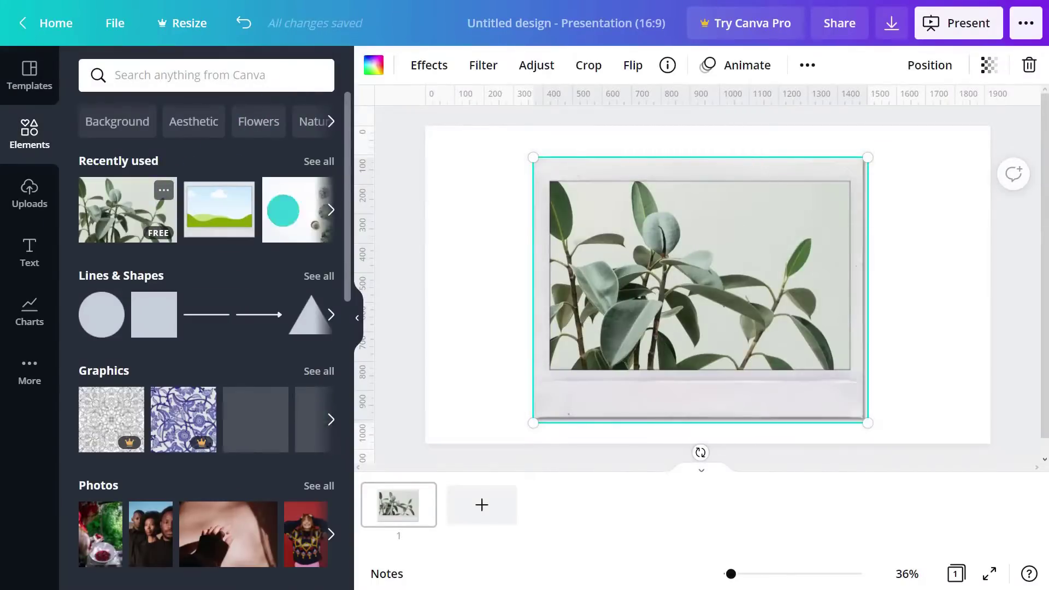
double_click(705, 251)
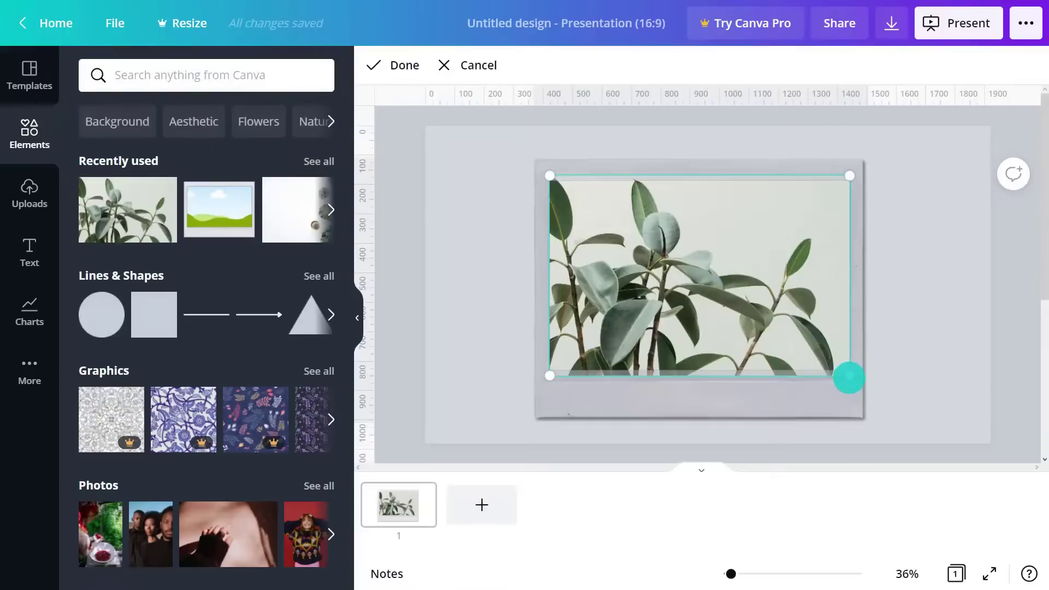
drag(848, 377, 712, 321)
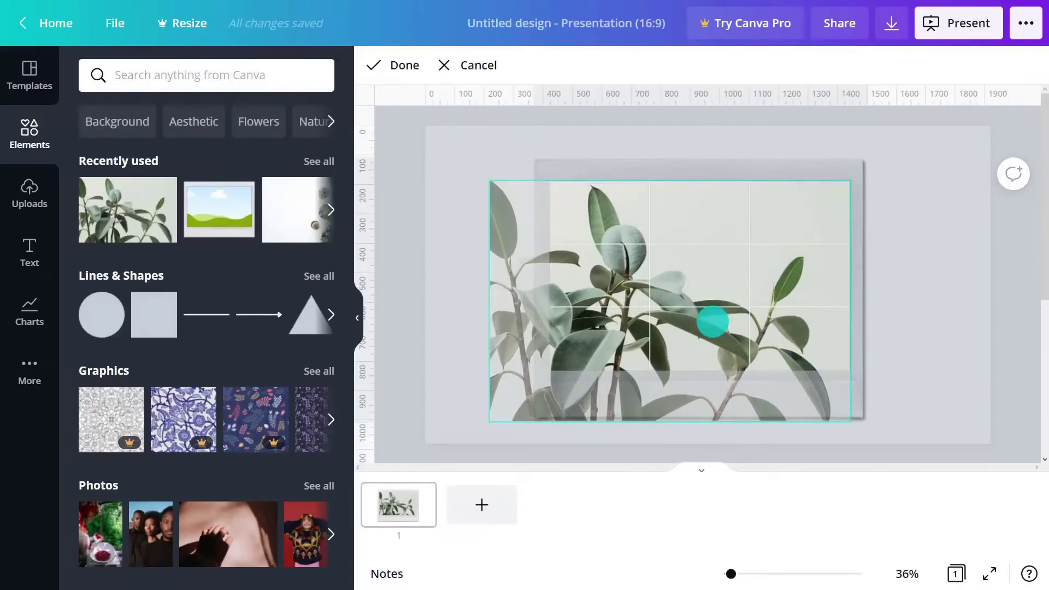
key(Delete)
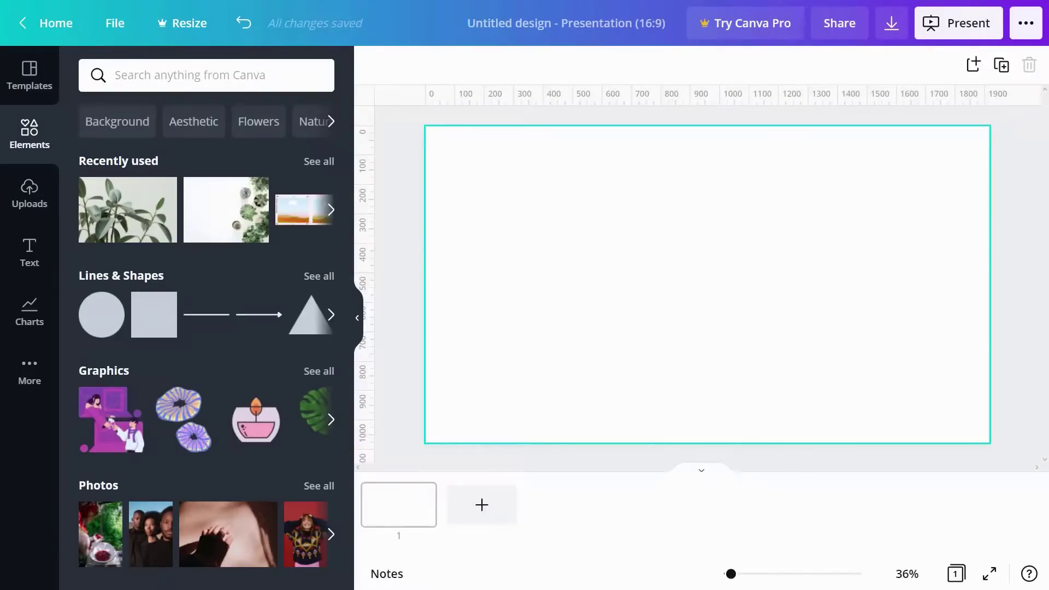
Step: Add a 2x2 photo grid from the Grids collection, filling the slide
drag(346, 173, 345, 491)
click(317, 485)
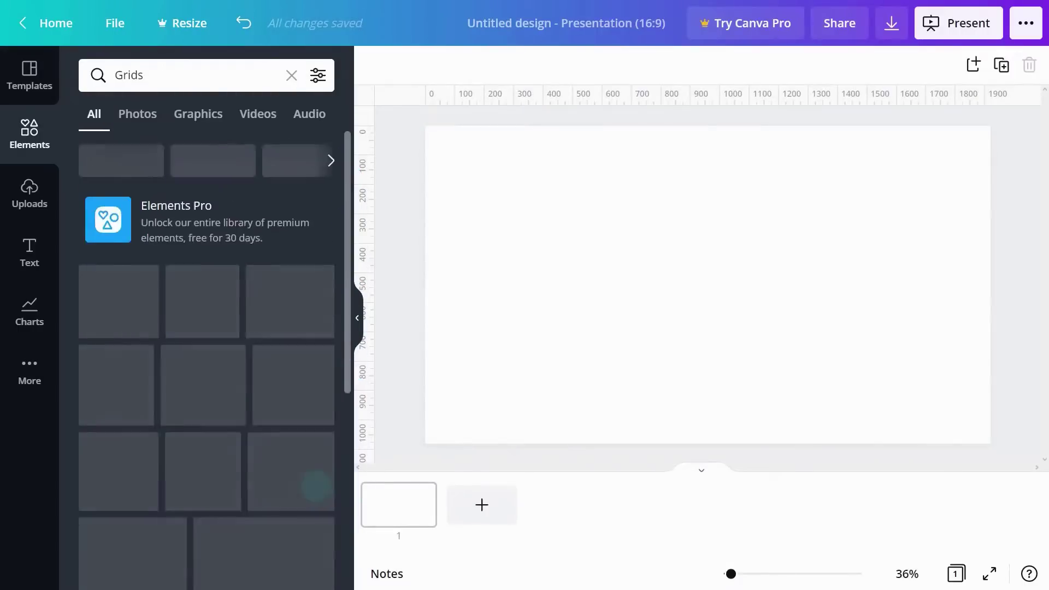
scroll(304, 313, down, 10)
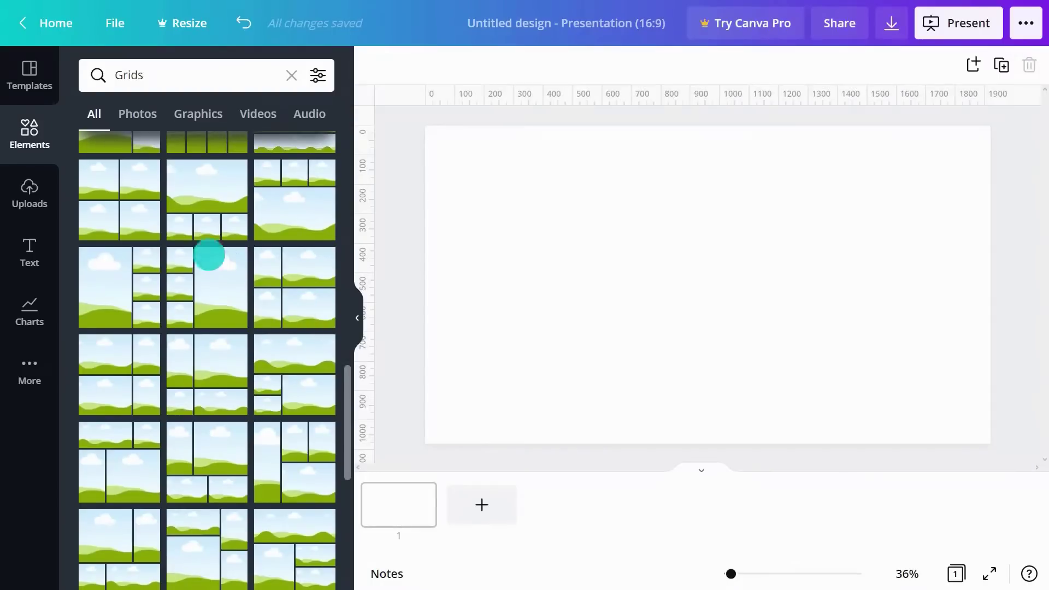
click(121, 201)
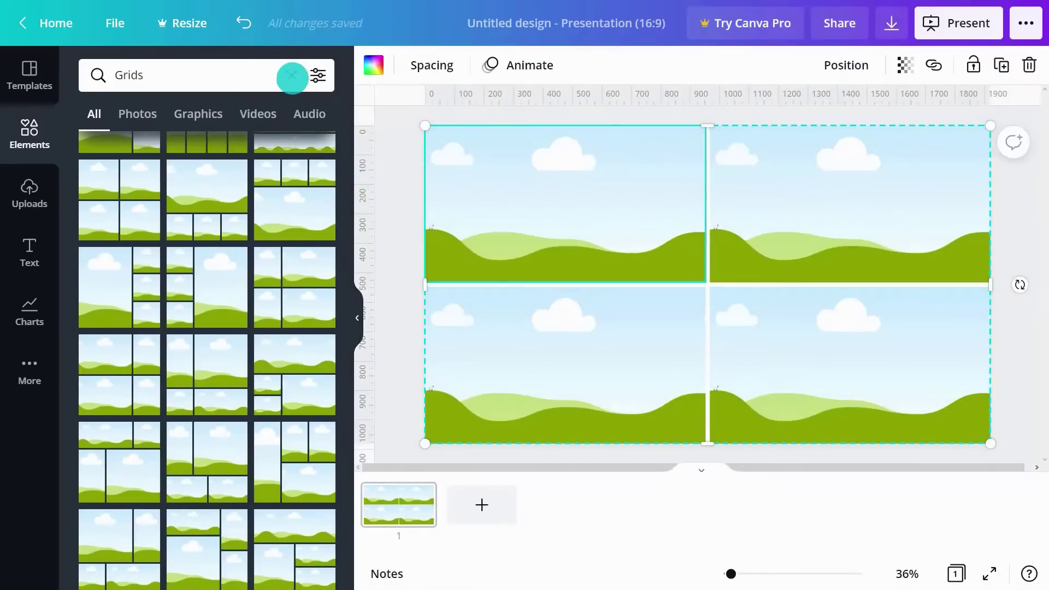
Step: Place the succulent photo top-left and the plant photo bottom-right in the grid
click(291, 75)
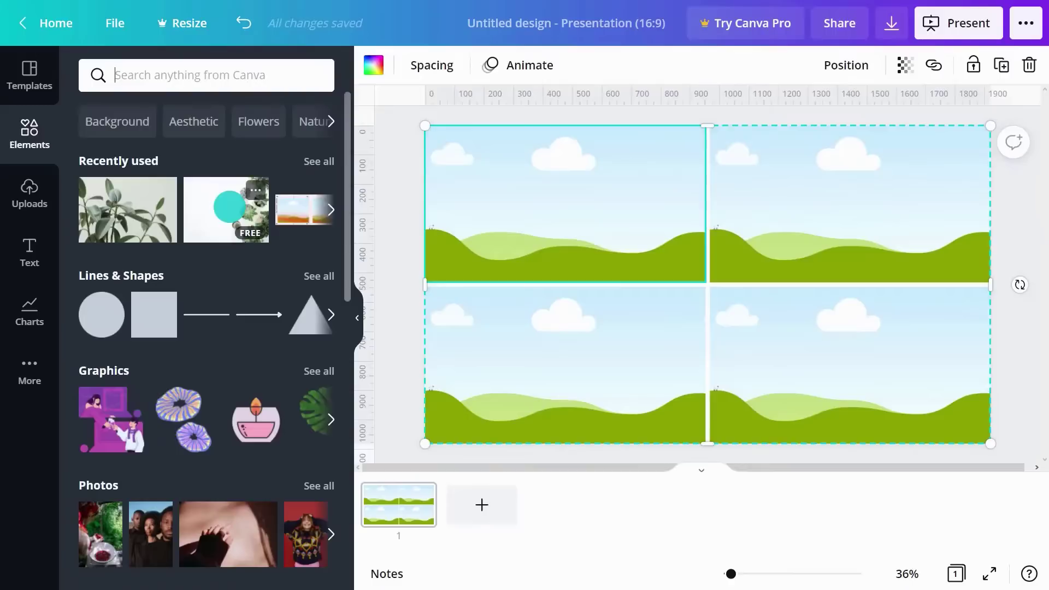
drag(234, 204, 494, 201)
drag(192, 207, 732, 341)
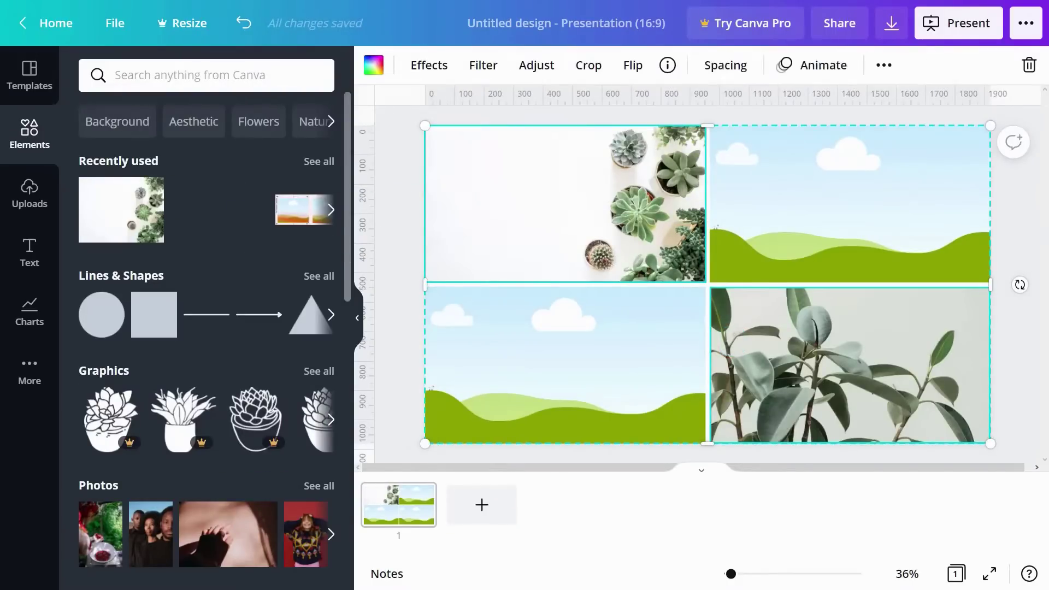
Step: Fill the top-right cell dark green and the bottom-left cell grey-green
click(756, 250)
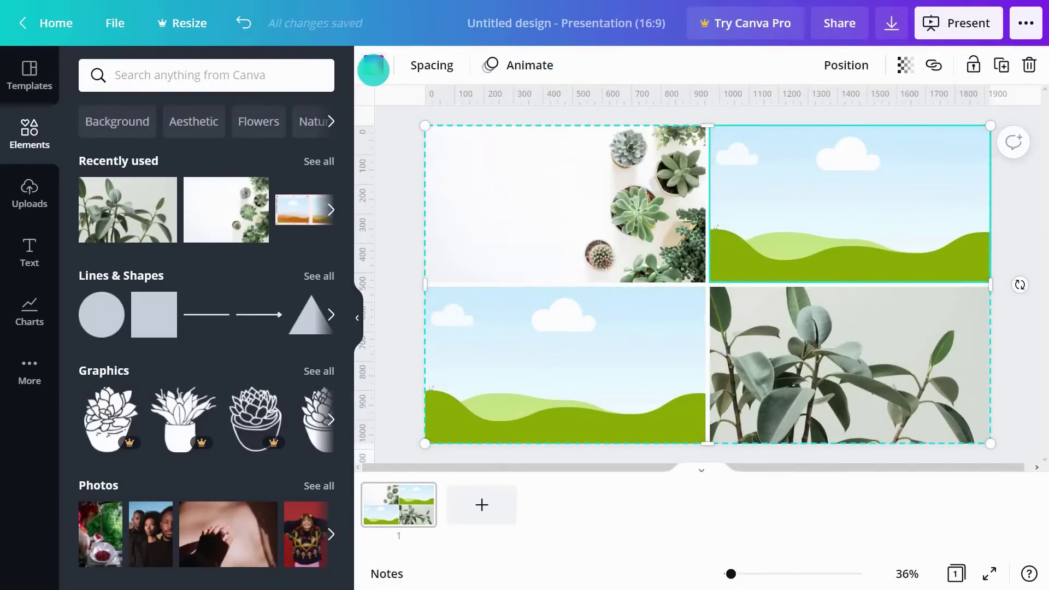
click(373, 69)
click(183, 331)
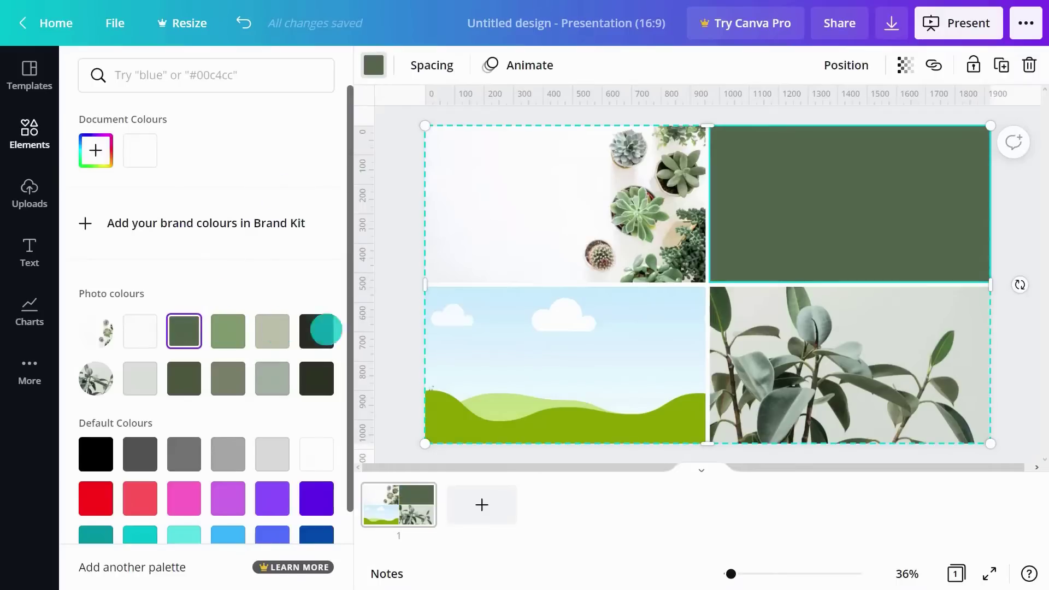
click(513, 335)
click(277, 343)
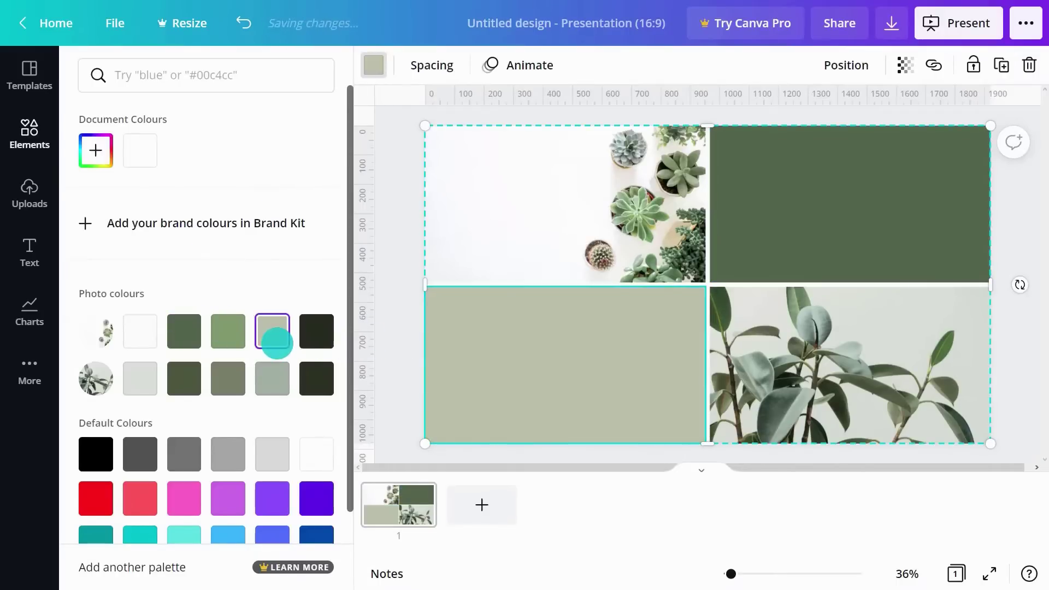